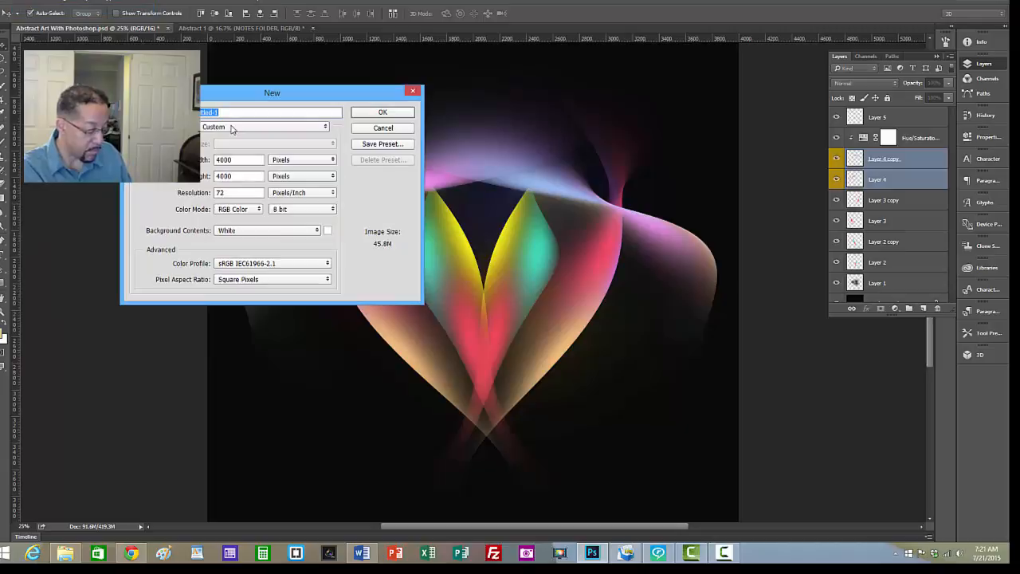
# Step: Create a 4000 by 4000 pixel document named Abstract 1 at 72 pixels/inch in RGB color with a white background
pyautogui.press('BackSpace')
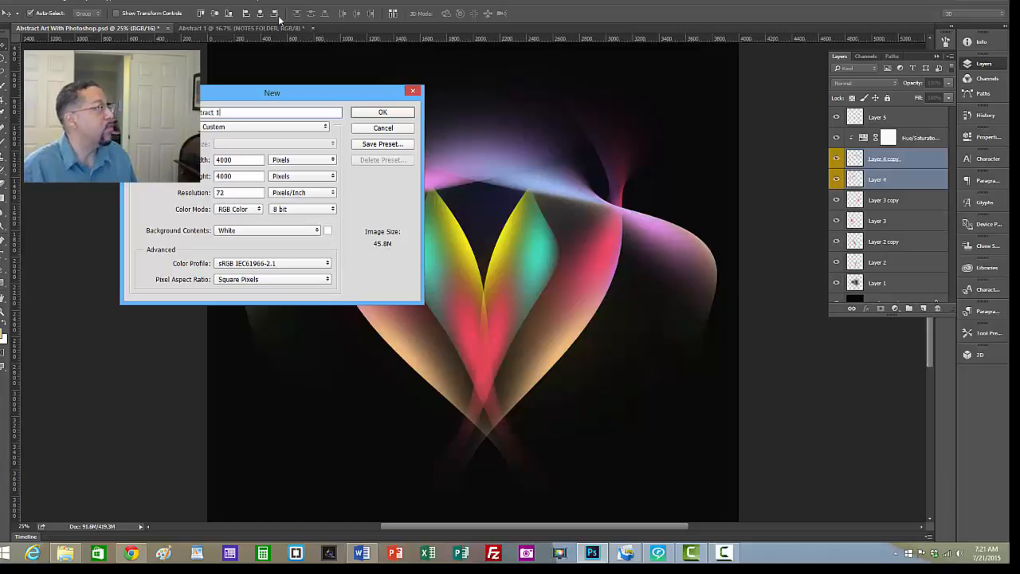
pyautogui.click(380, 114)
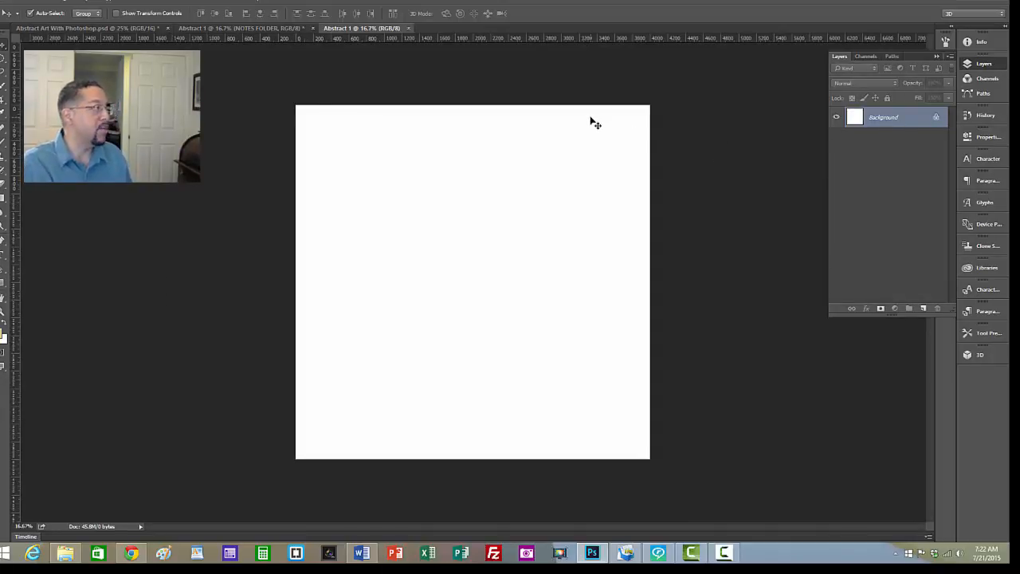
# Step: Fill the Background layer with near-black, using #050505 as the foreground color
pyautogui.hotkey('alt', 'BackSpace')
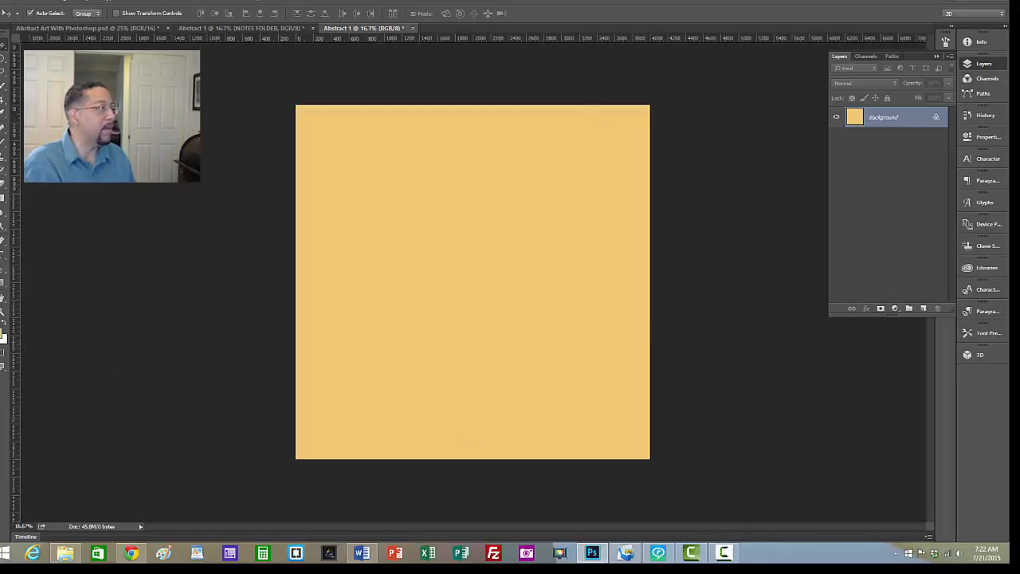
pyautogui.click(4, 335)
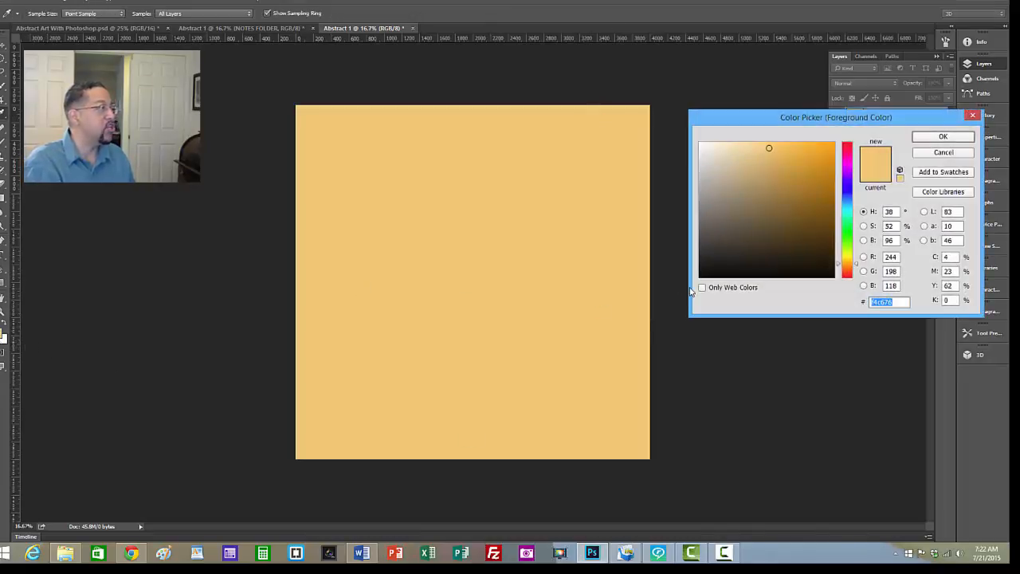
pyautogui.click(702, 275)
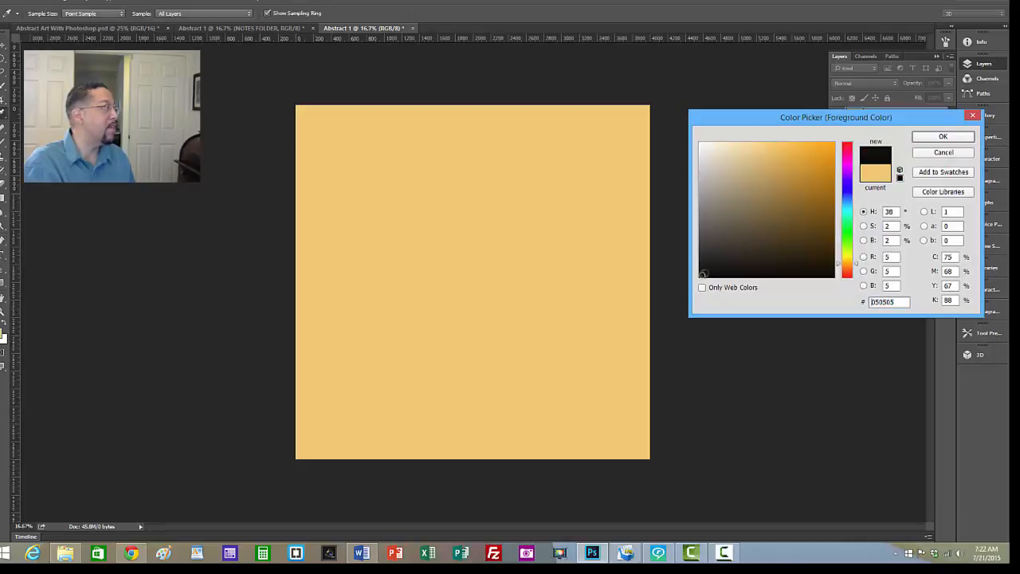
pyautogui.click(942, 136)
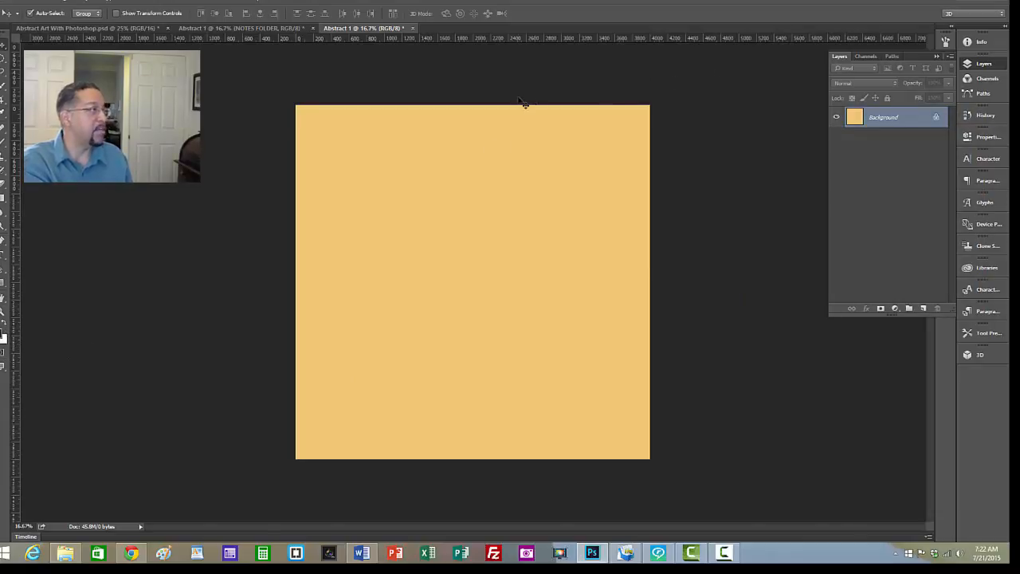
pyautogui.hotkey('alt', 'BackSpace')
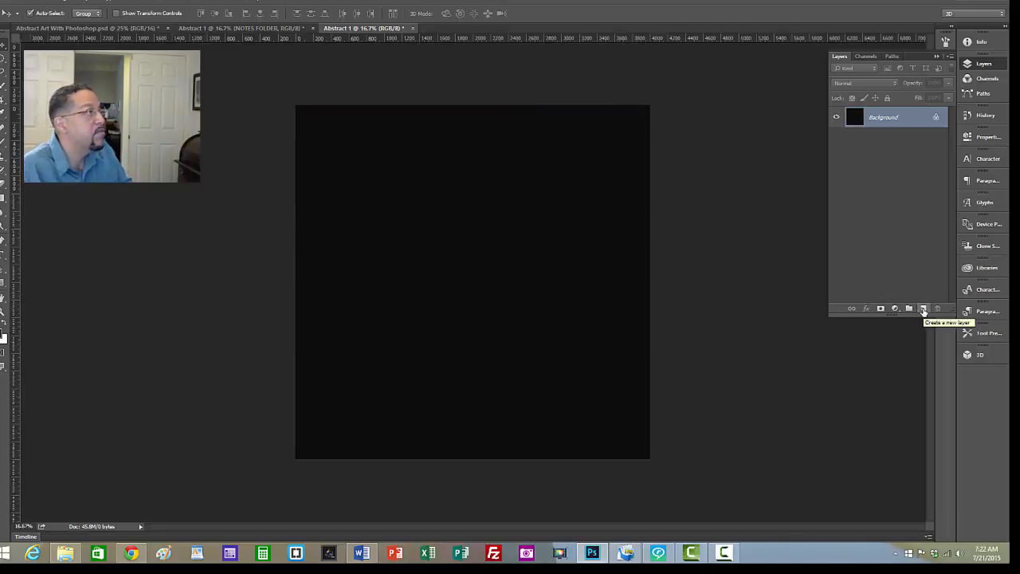
# Step: Add five empty layers above the Background layer
pyautogui.click(923, 309)
pyautogui.click(923, 309)
pyautogui.click(923, 309)
pyautogui.click(923, 309)
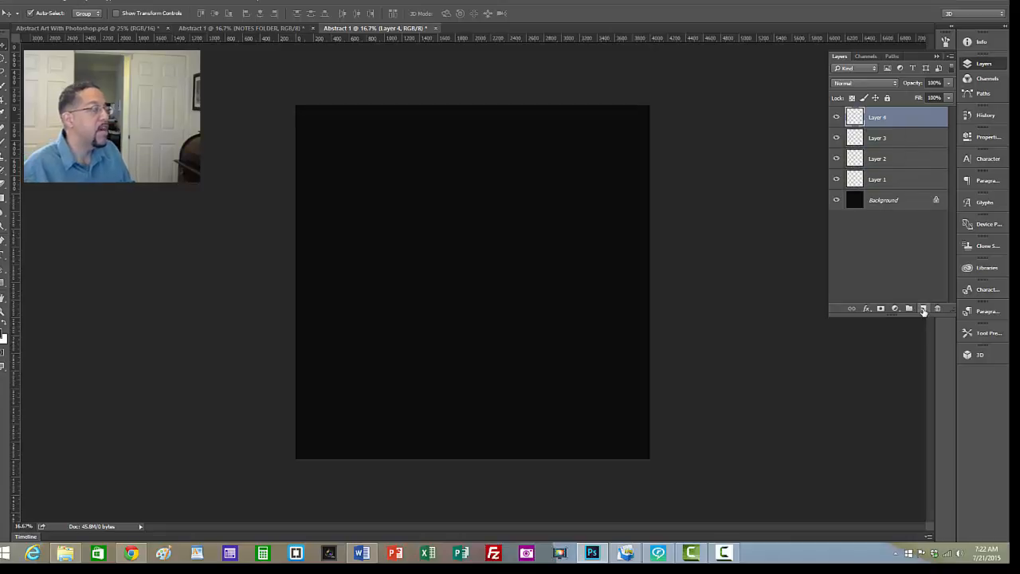
pyautogui.click(923, 309)
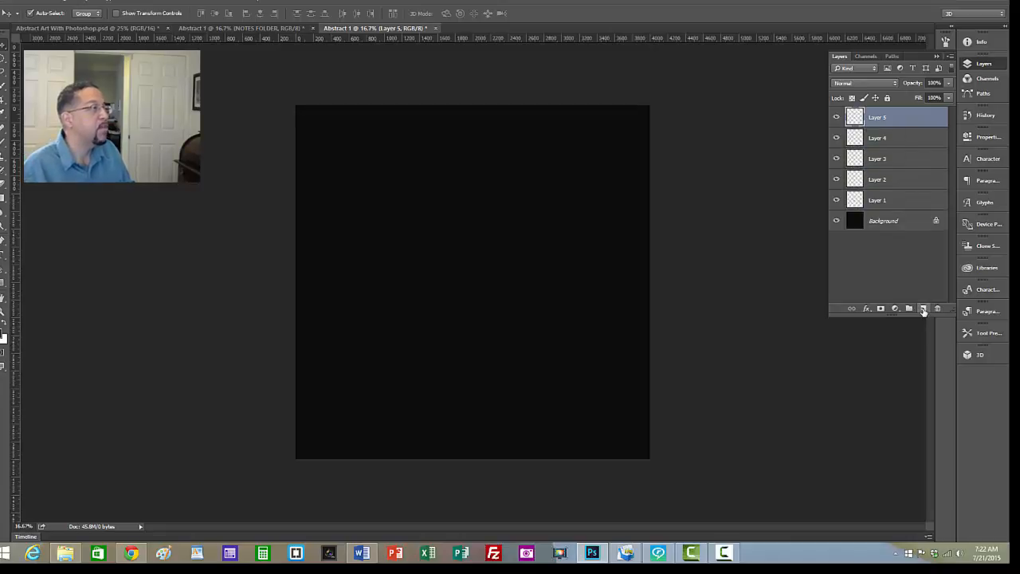
# Step: Select the Background layer and set the foreground color to dark green #164612
pyautogui.click(901, 225)
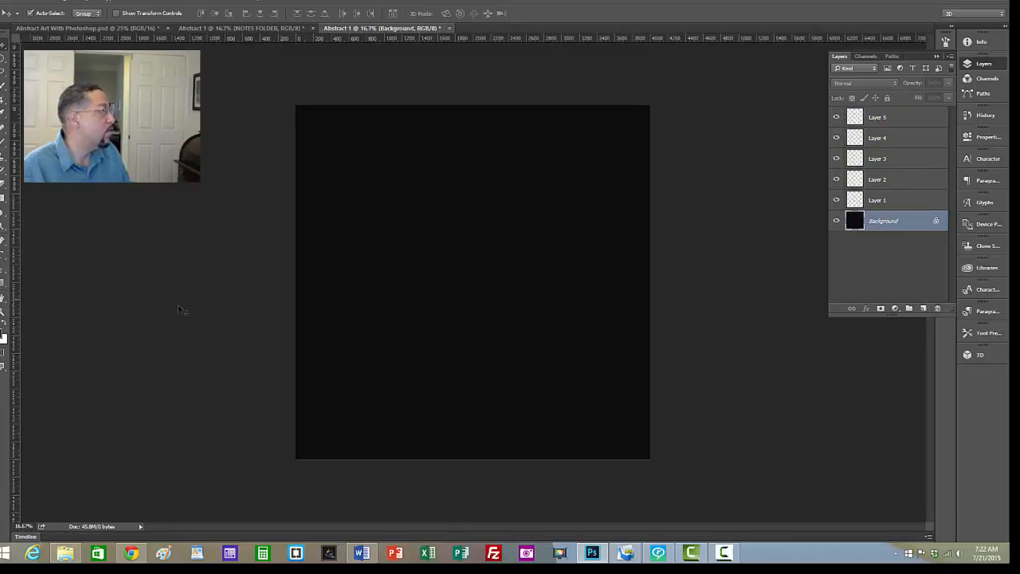
pyautogui.click(3, 337)
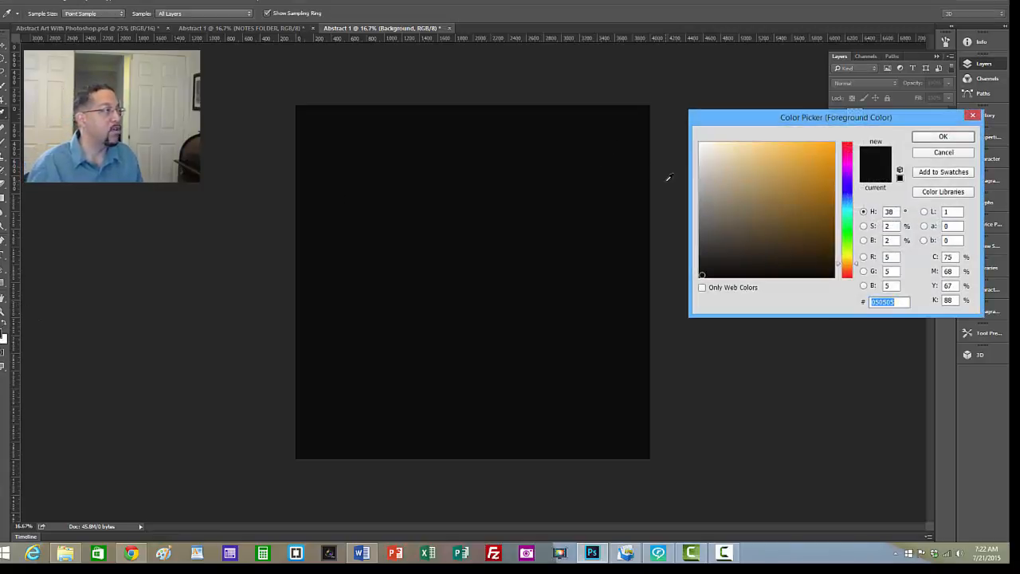
pyautogui.click(786, 232)
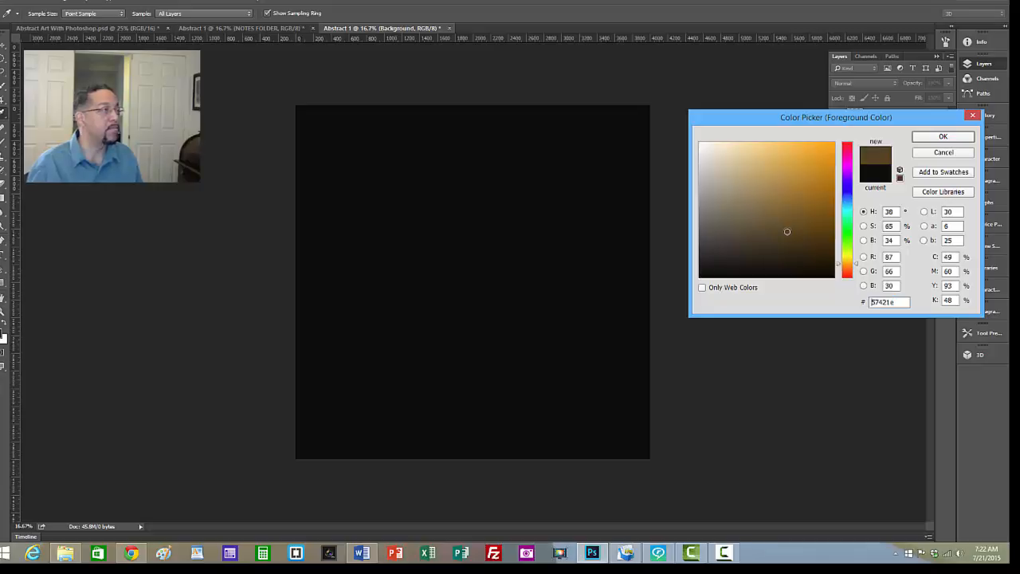
pyautogui.click(850, 234)
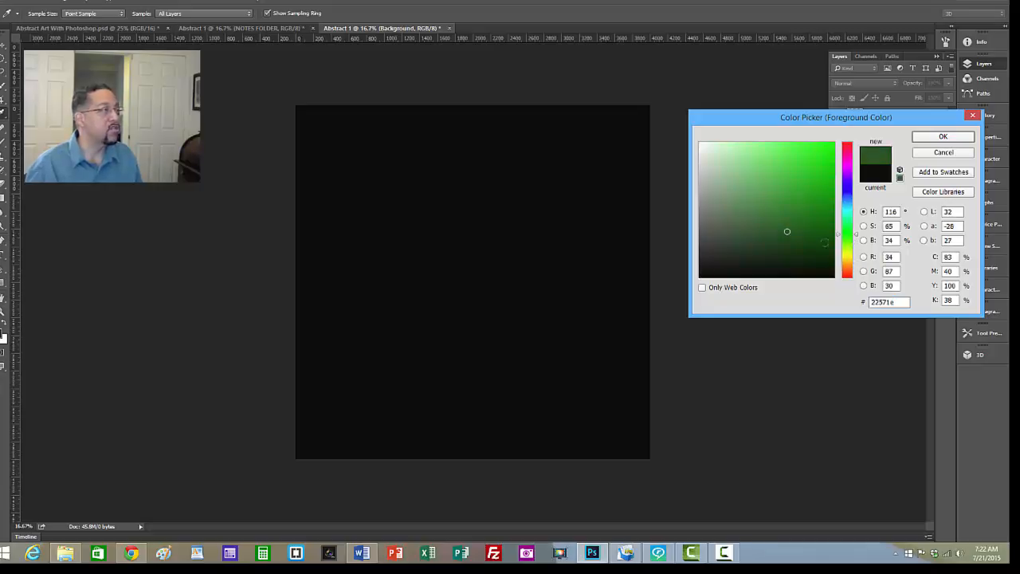
pyautogui.click(798, 240)
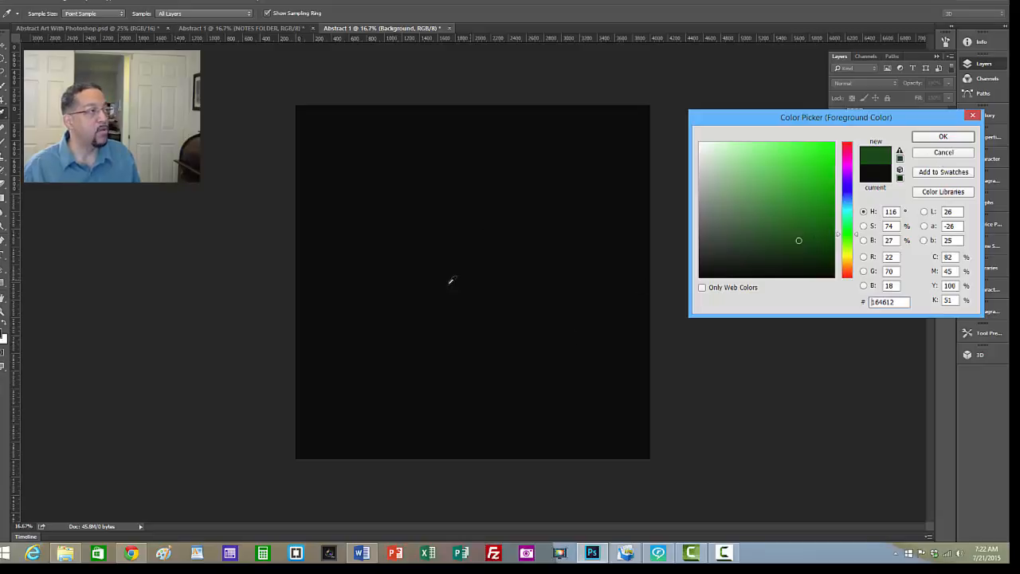
pyautogui.click(940, 137)
pyautogui.press('v')
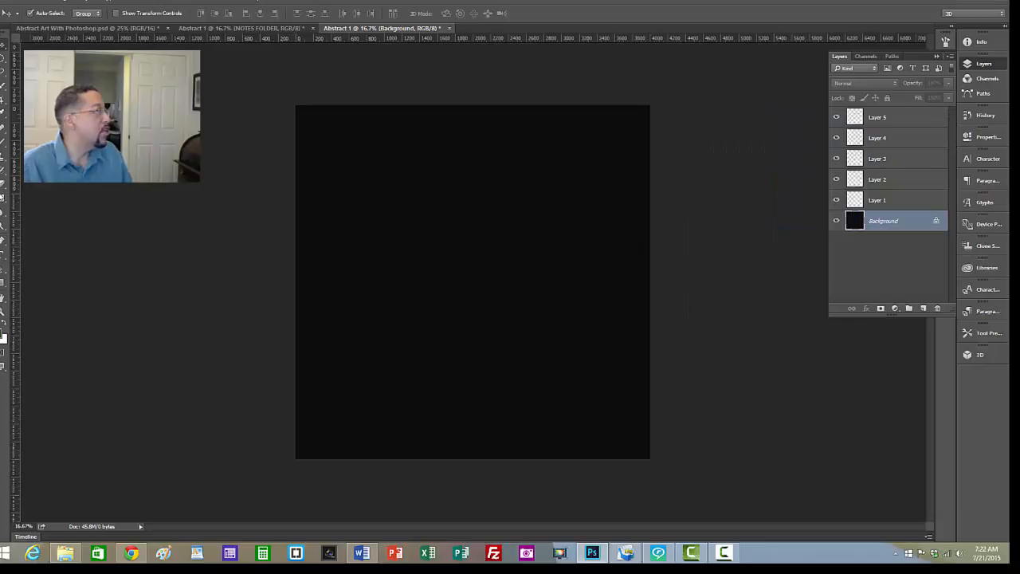
# Step: Paint one soft green spot just left of the canvas centre with the Brush tool at 1800 px
pyautogui.click(3, 146)
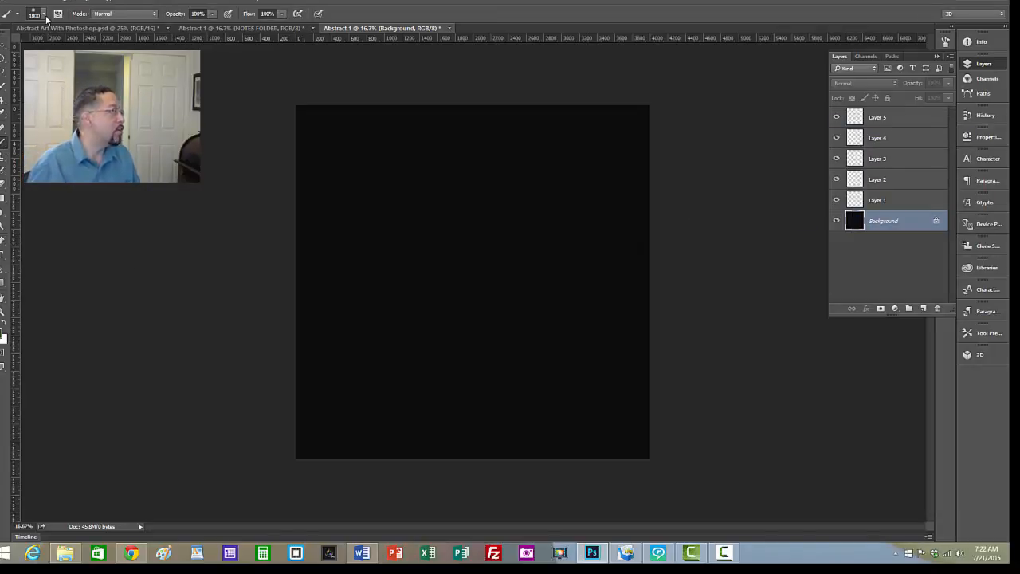
pyautogui.click(45, 14)
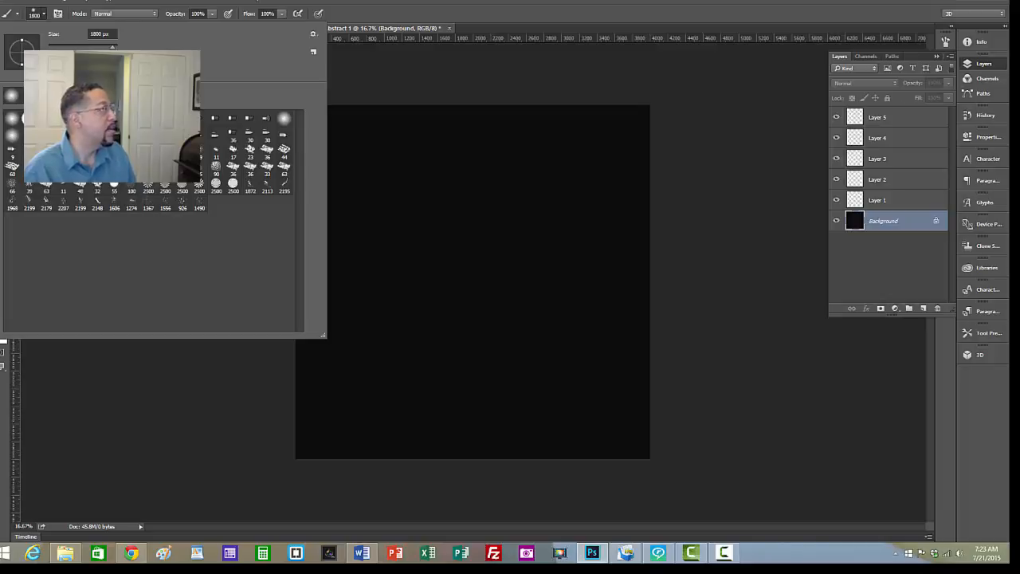
pyautogui.click(120, 416)
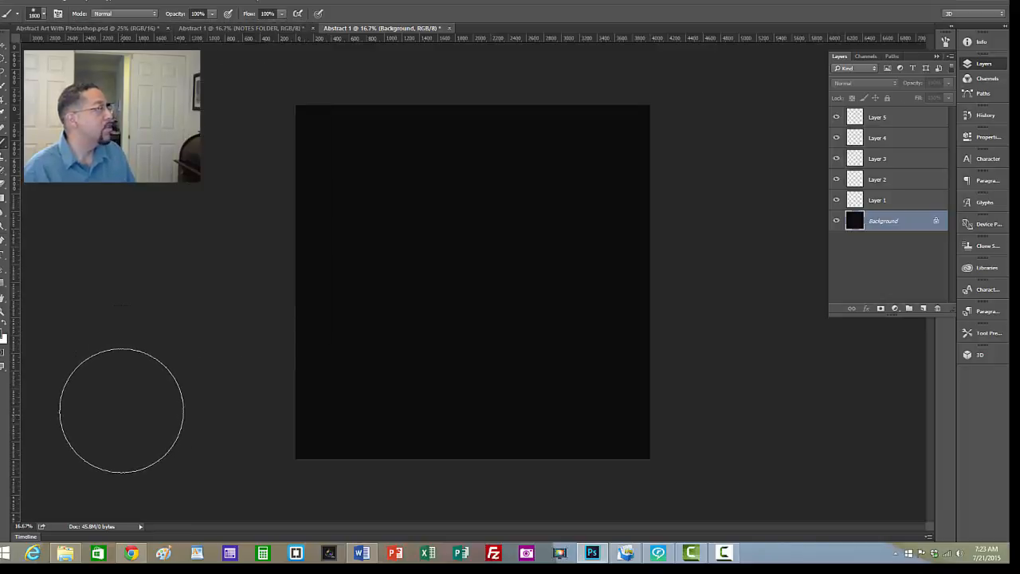
pyautogui.click(190, 28)
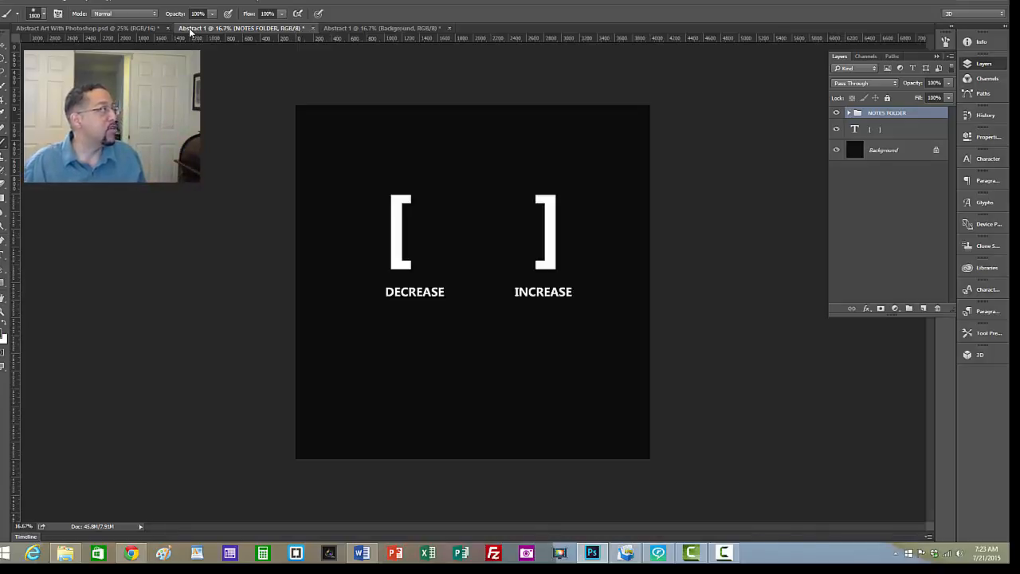
pyautogui.click(335, 30)
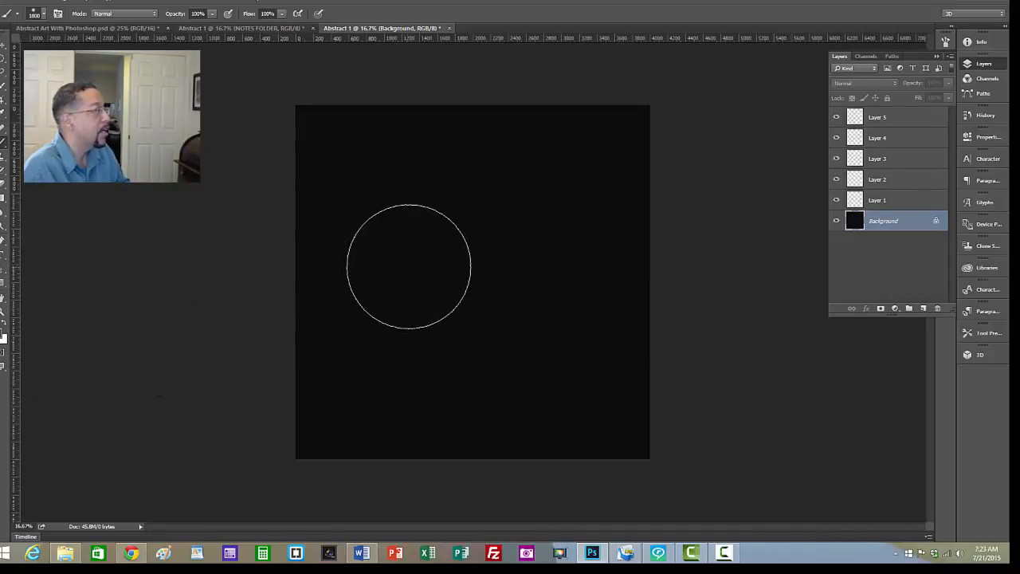
pyautogui.click(415, 265)
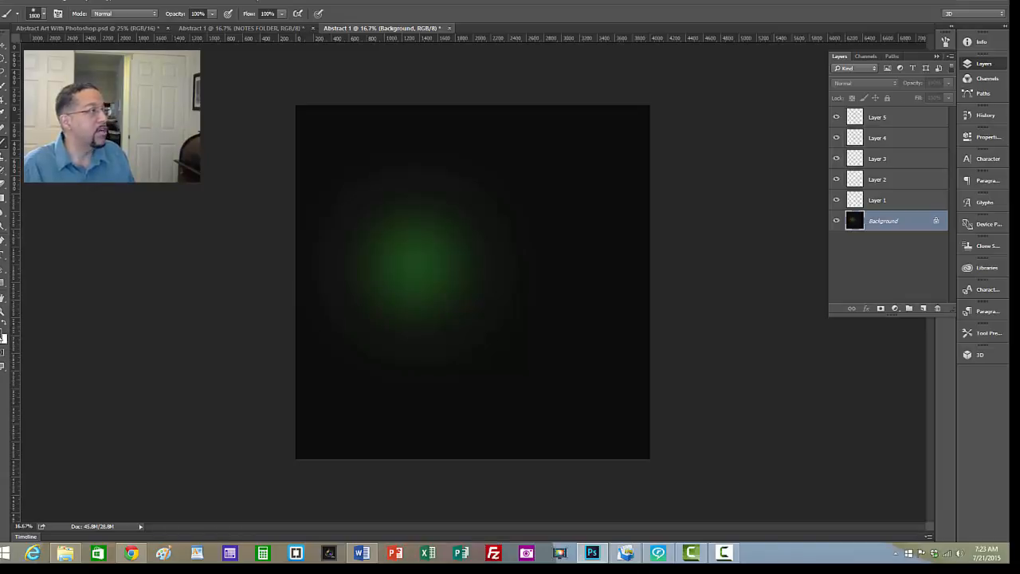
# Step: Set the foreground color to dark blue #112761 and paint one soft spot just below and right of the canvas centre
pyautogui.click(3, 337)
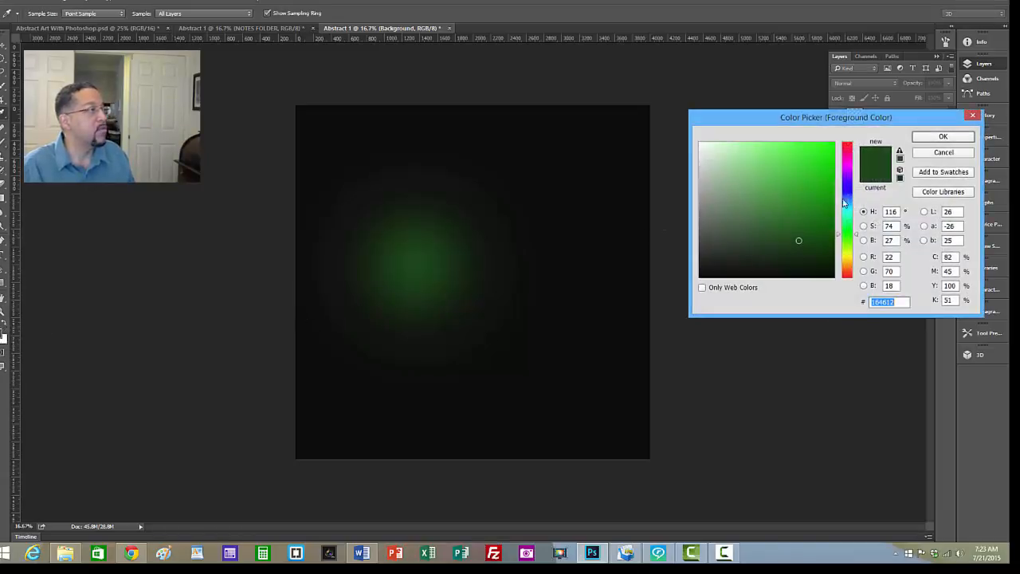
pyautogui.click(848, 206)
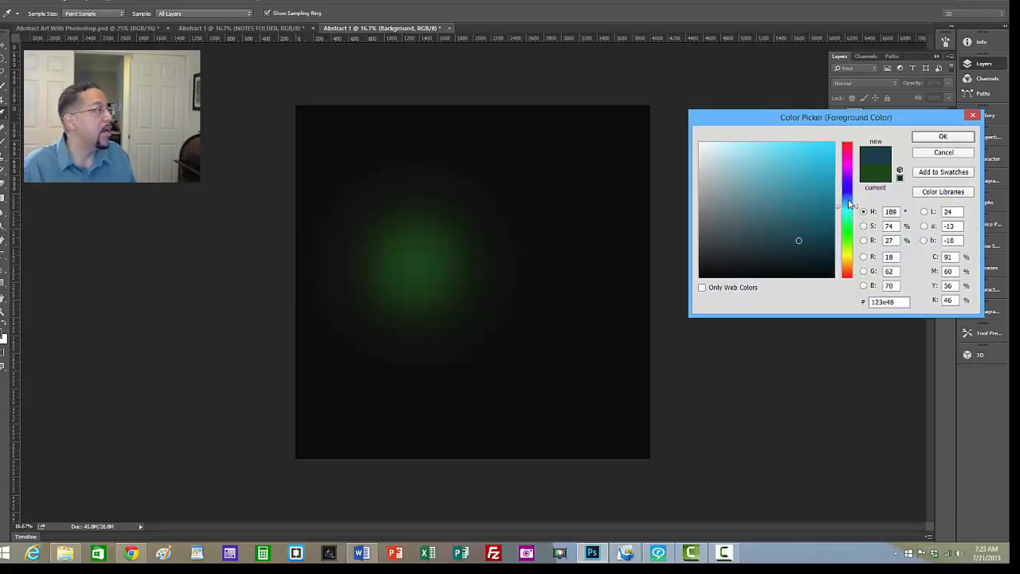
pyautogui.click(848, 194)
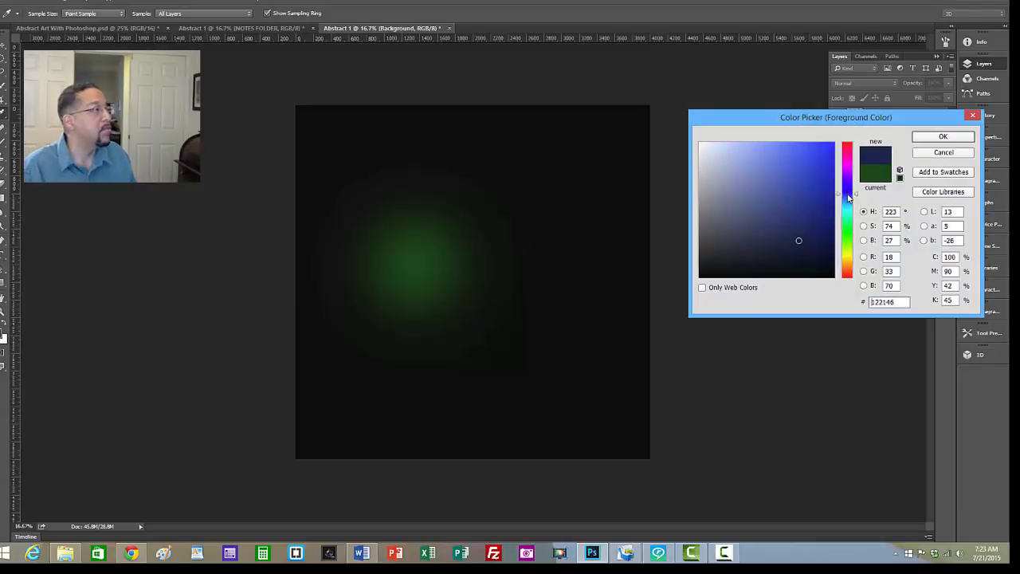
pyautogui.click(811, 226)
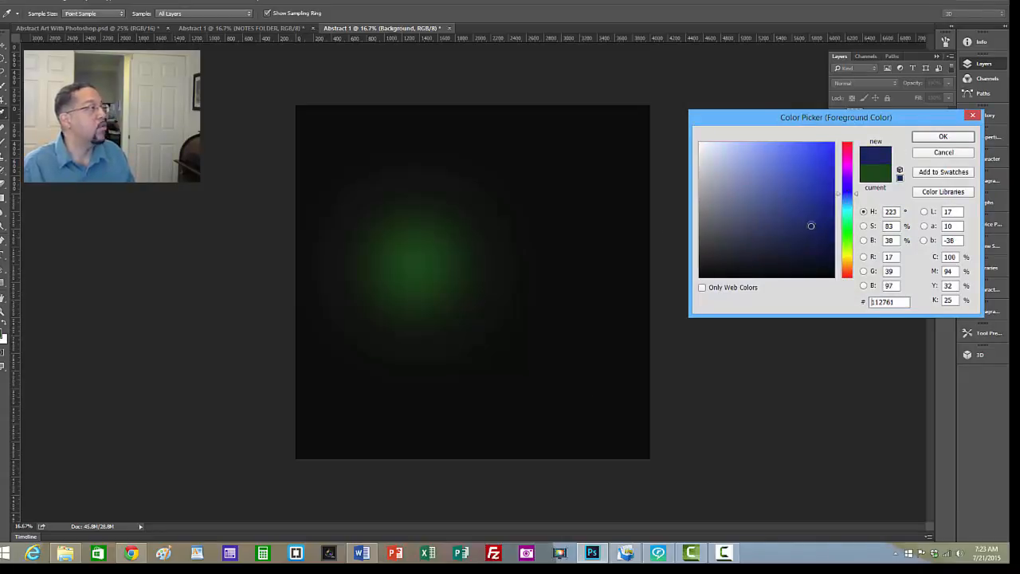
pyautogui.click(934, 137)
pyautogui.press('b')
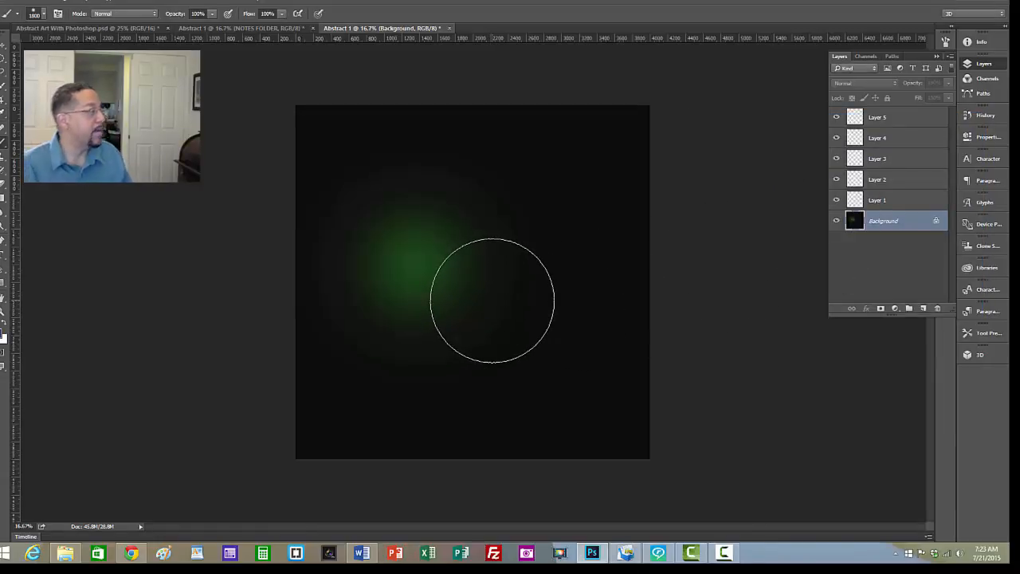
pyautogui.click(492, 301)
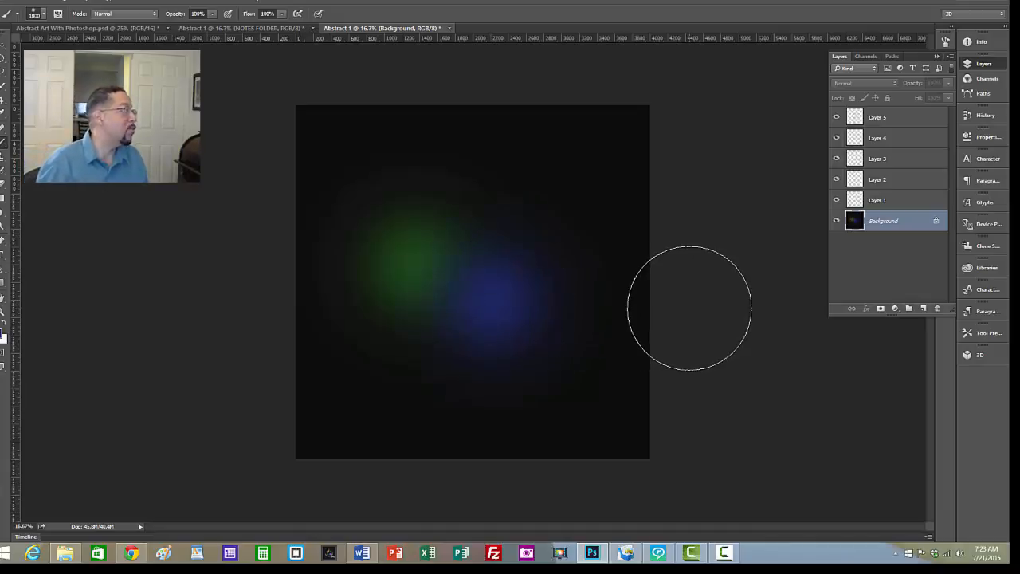
# Step: Set the foreground color to dark yellow #5a5010 and paint one soft spot above the blue one
pyautogui.click(3, 337)
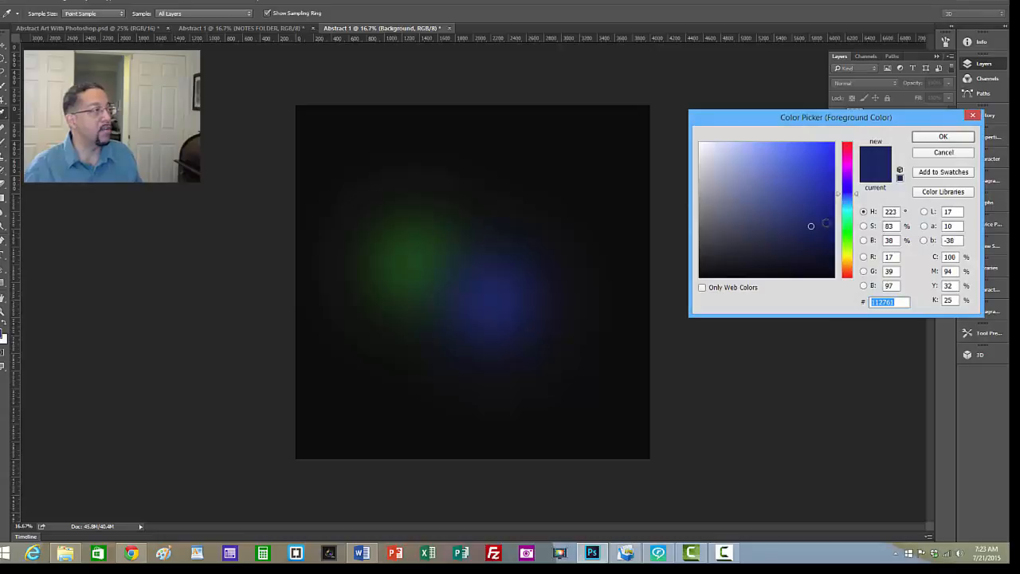
pyautogui.click(847, 263)
pyautogui.moveTo(846, 263); pyautogui.dragTo(847, 257)
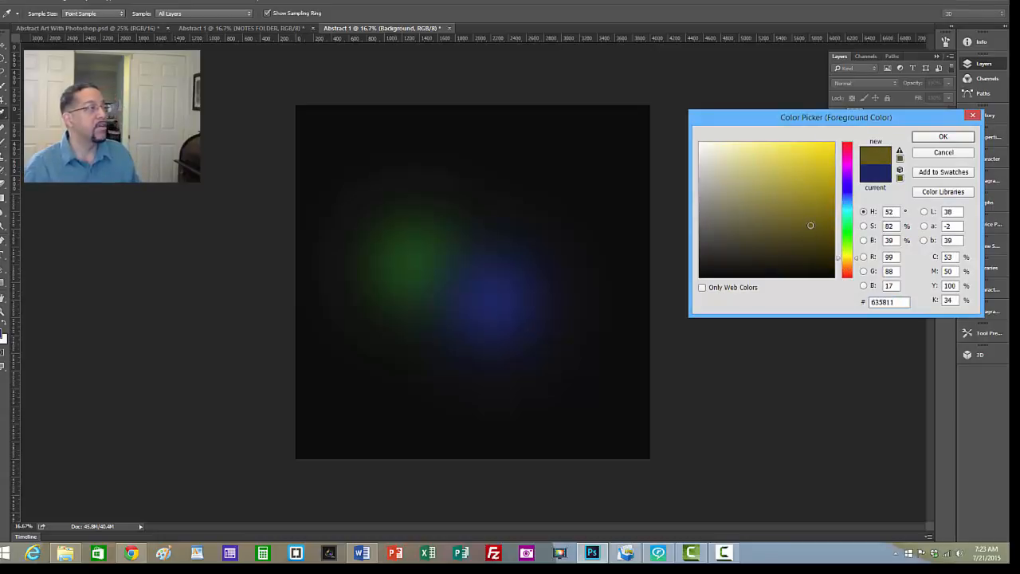
pyautogui.click(810, 230)
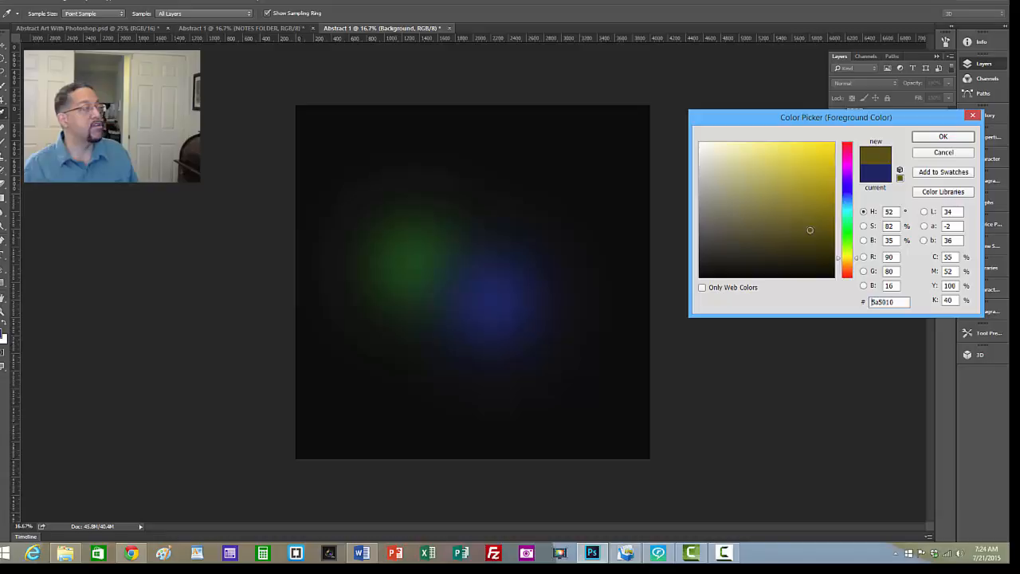
pyautogui.click(950, 138)
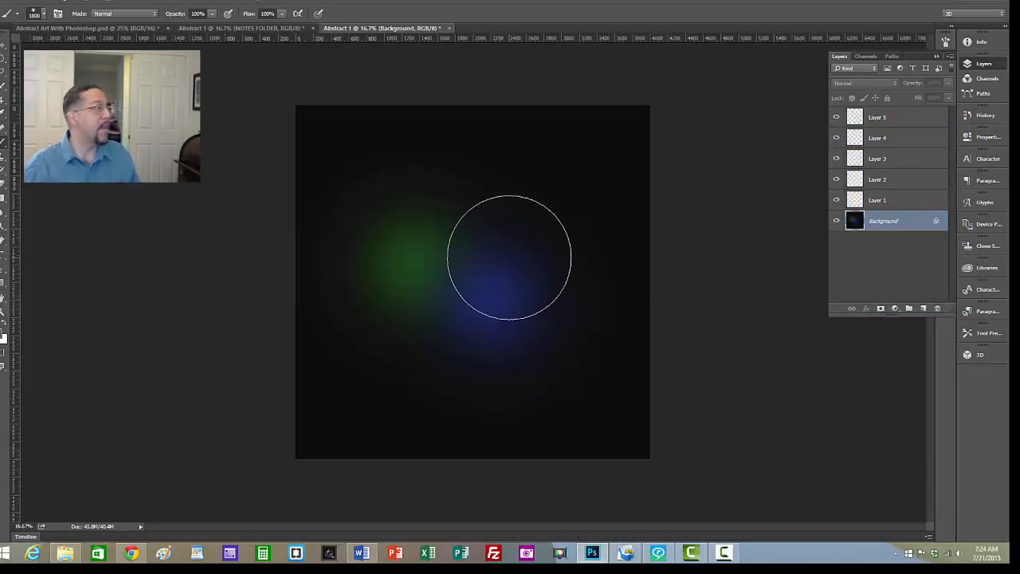
pyautogui.click(506, 255)
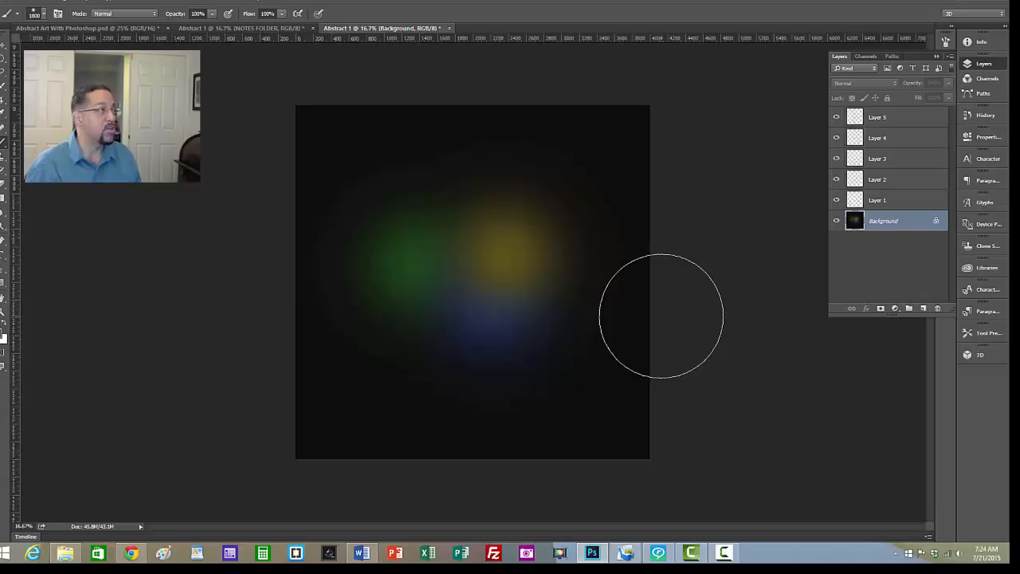
# Step: Select Layer 1, set the foreground color to pale yellow #f2e48a and paint one soft spot over the upper part of the green glow
pyautogui.click(894, 204)
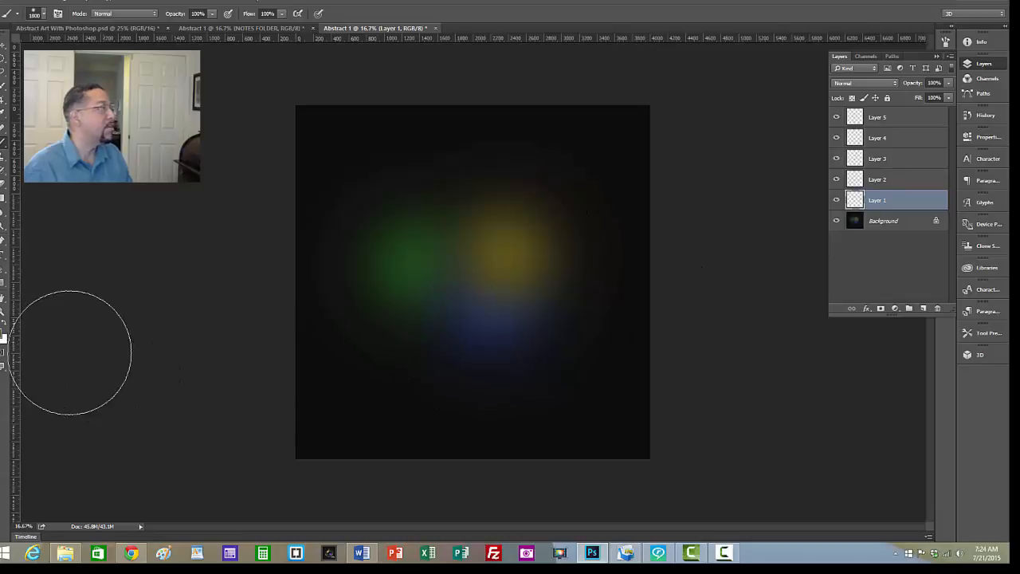
pyautogui.click(5, 336)
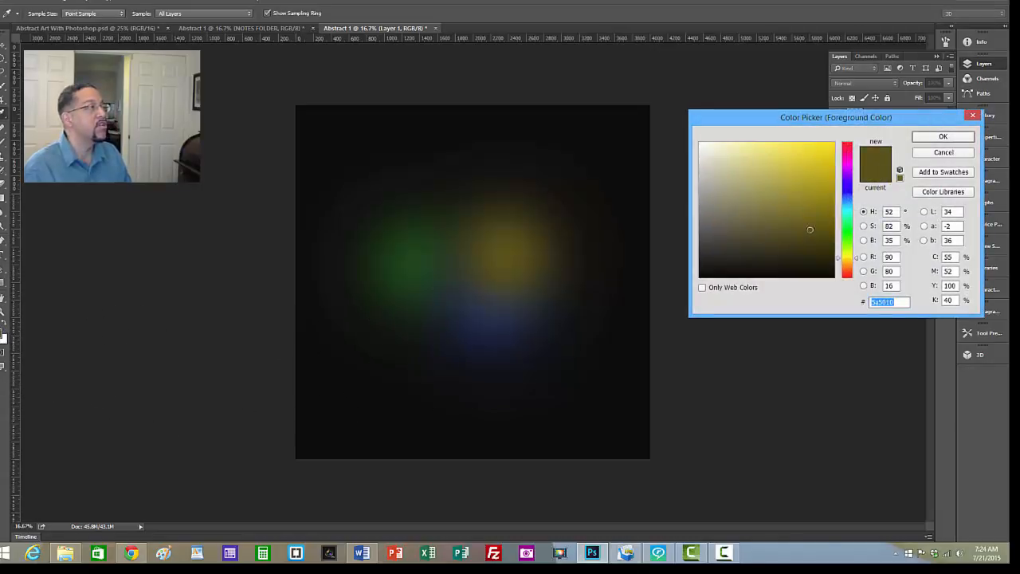
pyautogui.click(808, 167)
pyautogui.click(776, 148)
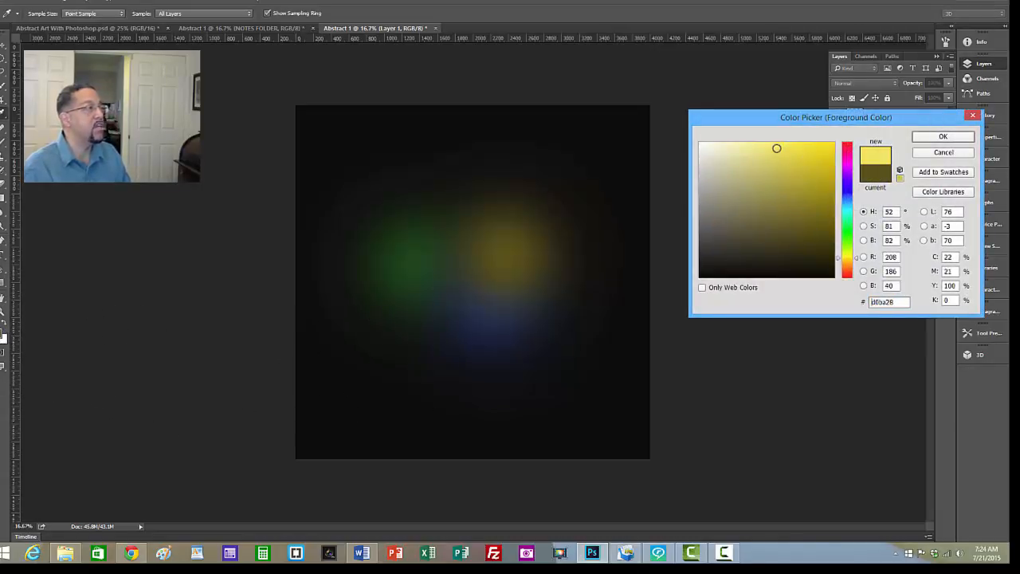
pyautogui.moveTo(776, 148); pyautogui.dragTo(757, 149)
pyautogui.click(943, 137)
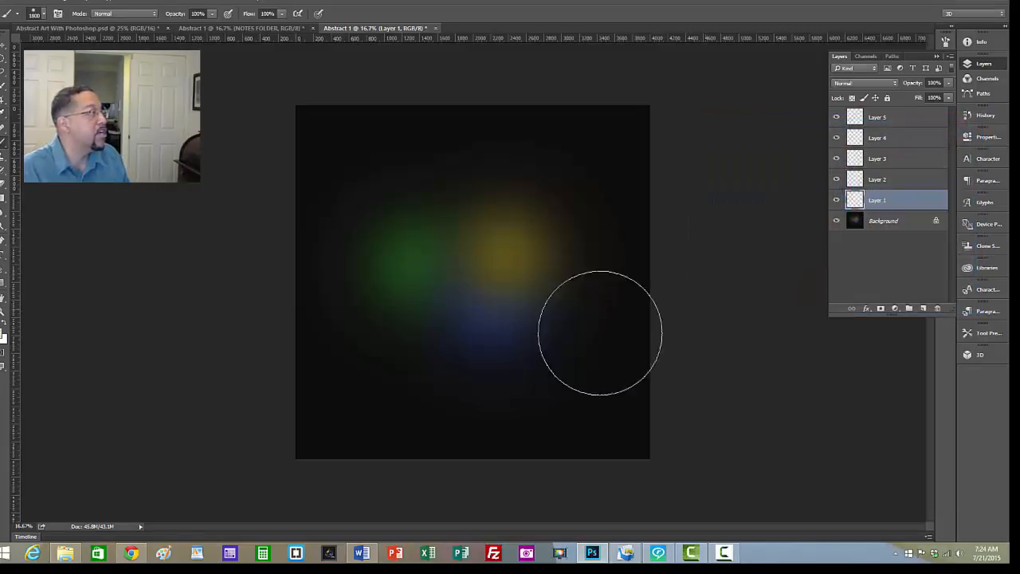
pyautogui.click(416, 219)
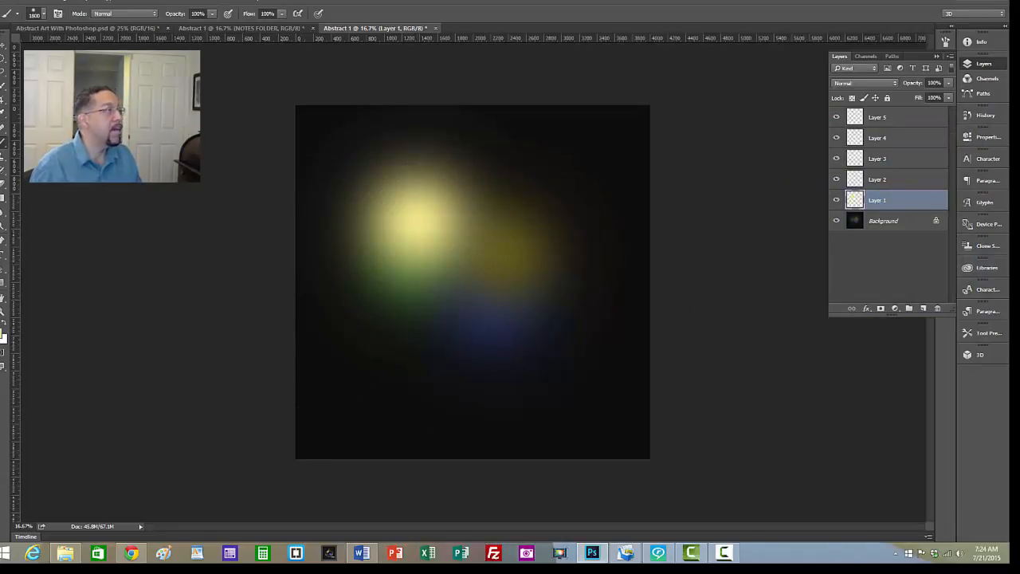
# Step: Set the foreground color to magenta #f232eb and paint one soft spot over the dark yellow glow
pyautogui.click(4, 336)
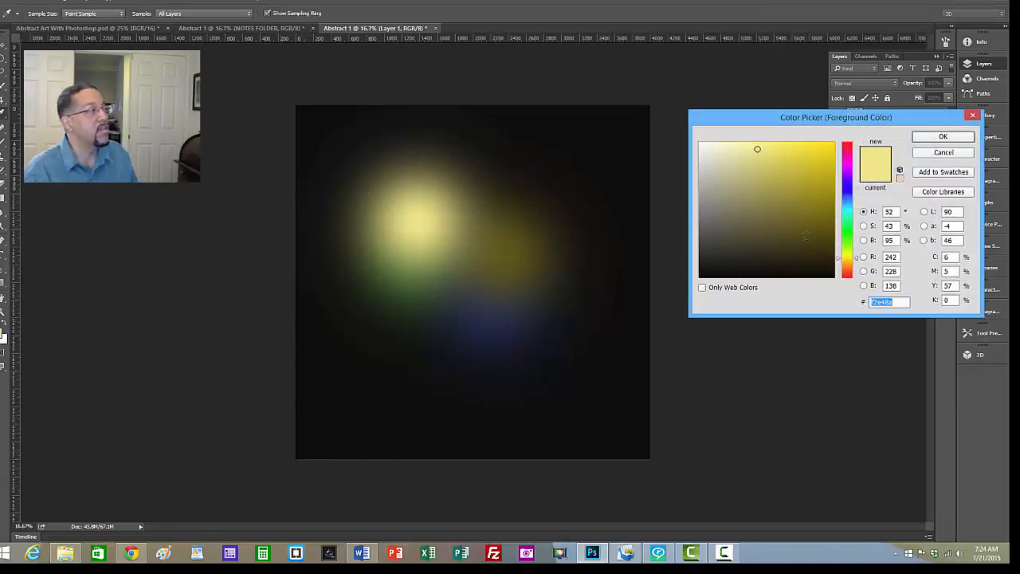
pyautogui.click(847, 165)
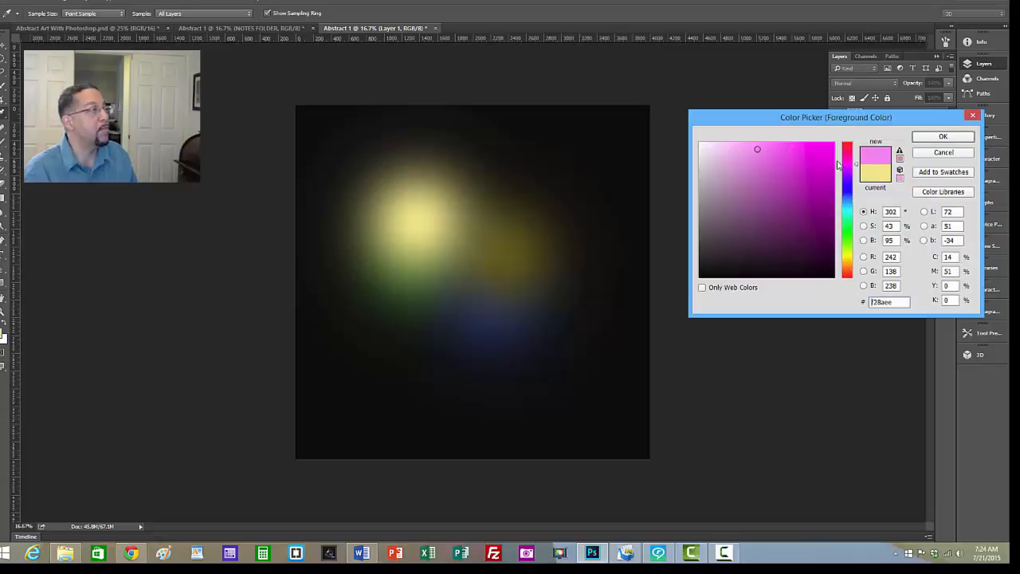
pyautogui.click(806, 150)
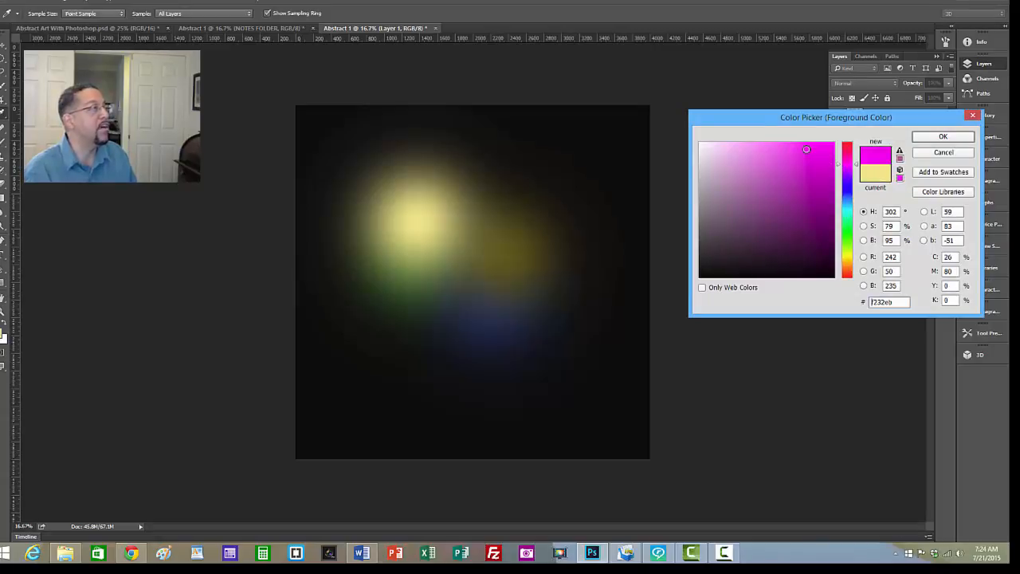
pyautogui.click(941, 138)
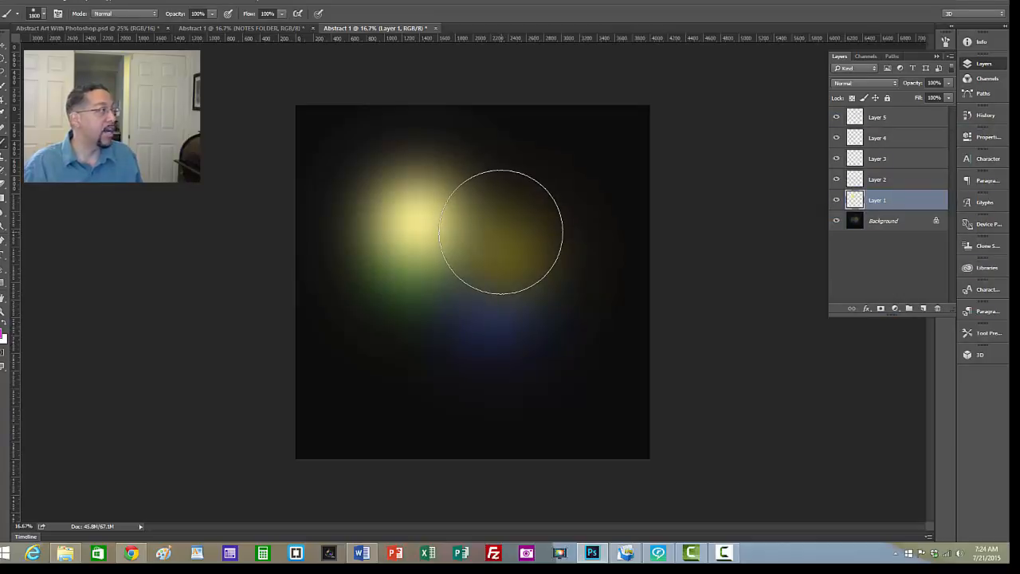
pyautogui.click(498, 232)
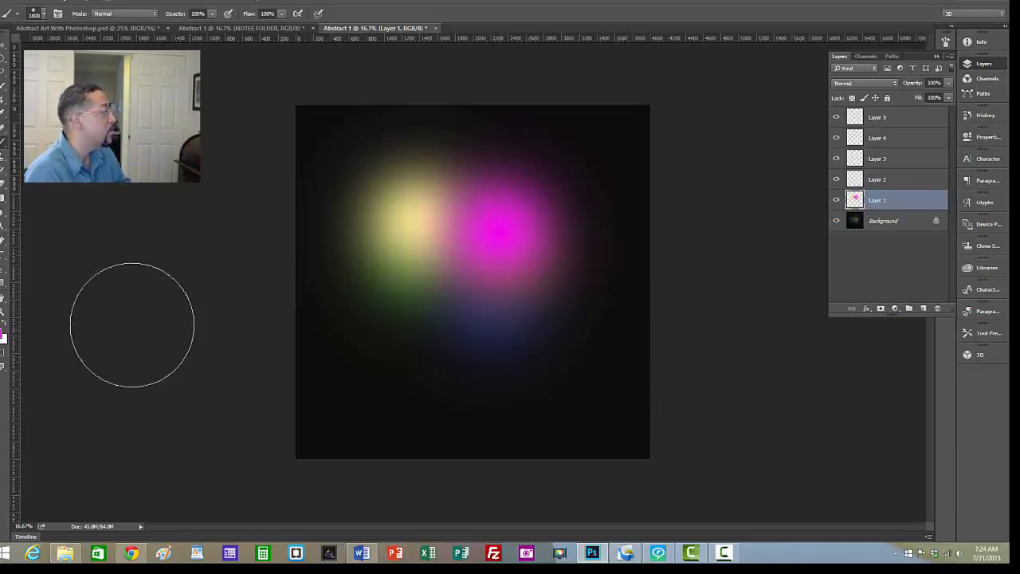
# Step: Set the foreground color to bright green #16f45a and paint one soft spot below and between the pale yellow and magenta spots
pyautogui.click(3, 337)
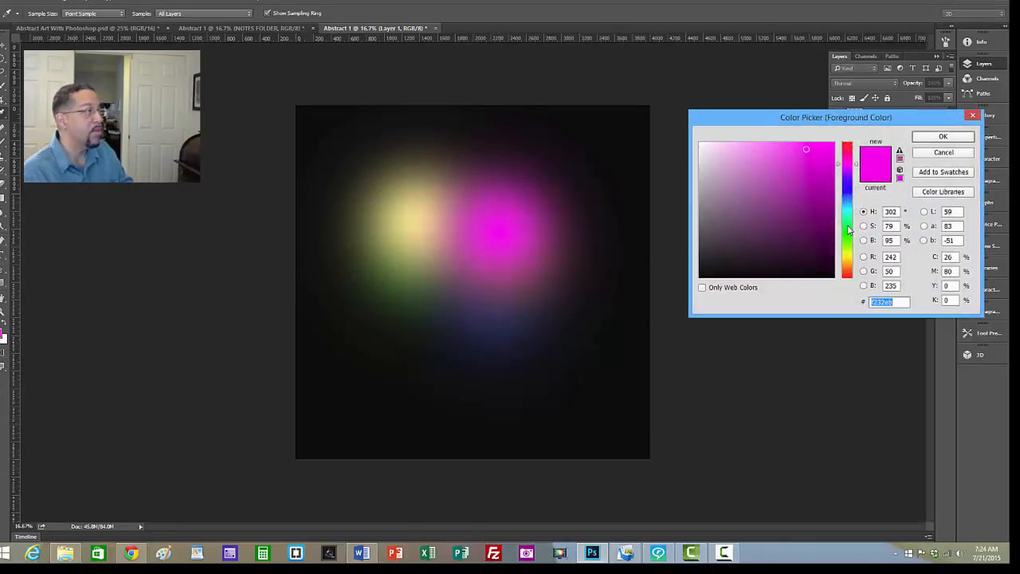
pyautogui.click(849, 228)
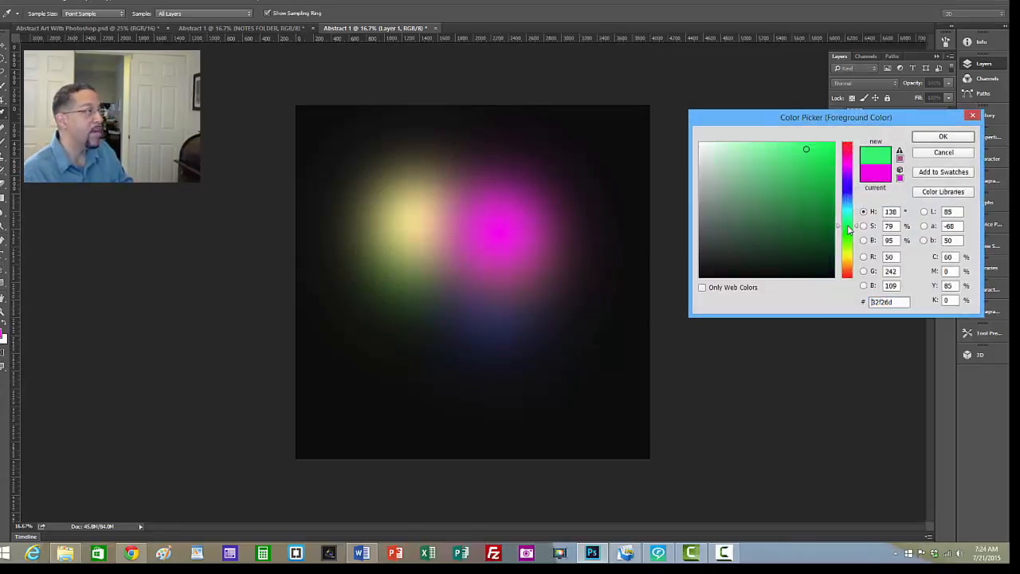
pyautogui.click(822, 149)
pyautogui.click(943, 136)
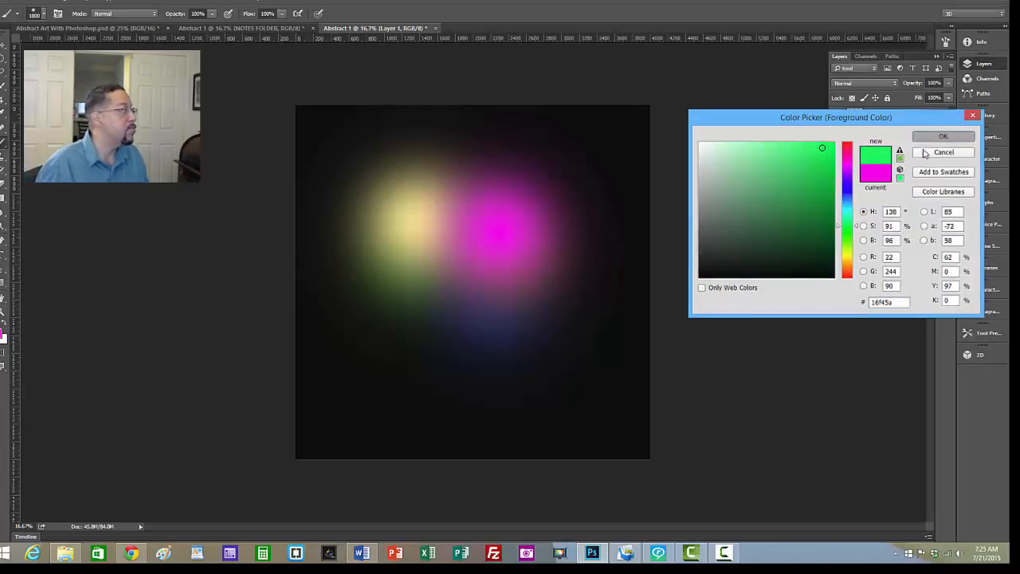
pyautogui.click(455, 303)
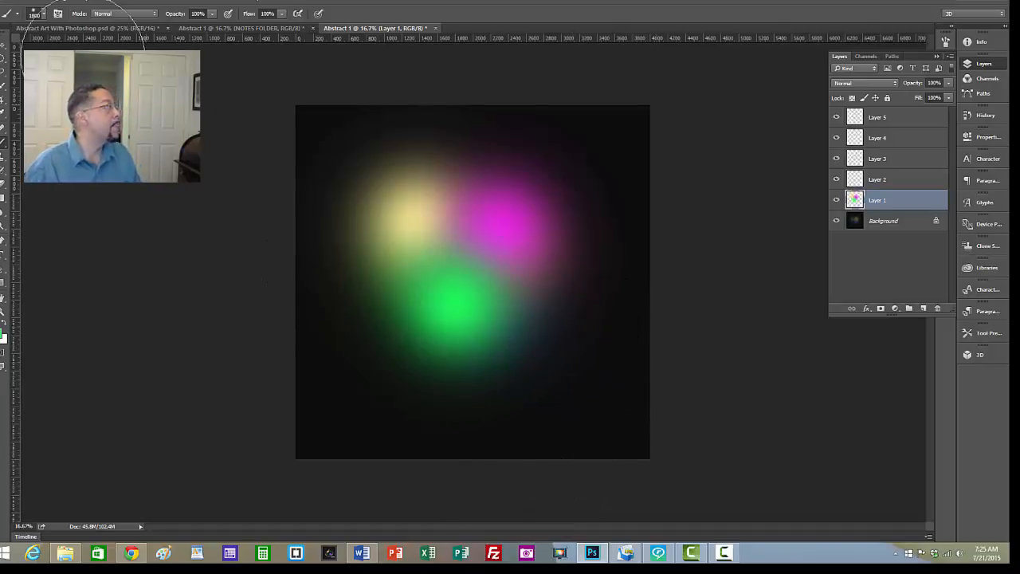
# Step: Warp Layer 1 by pulling three mesh corners and the interior inward, folding the three spots into a slanted streak
pyautogui.click(38, 3)
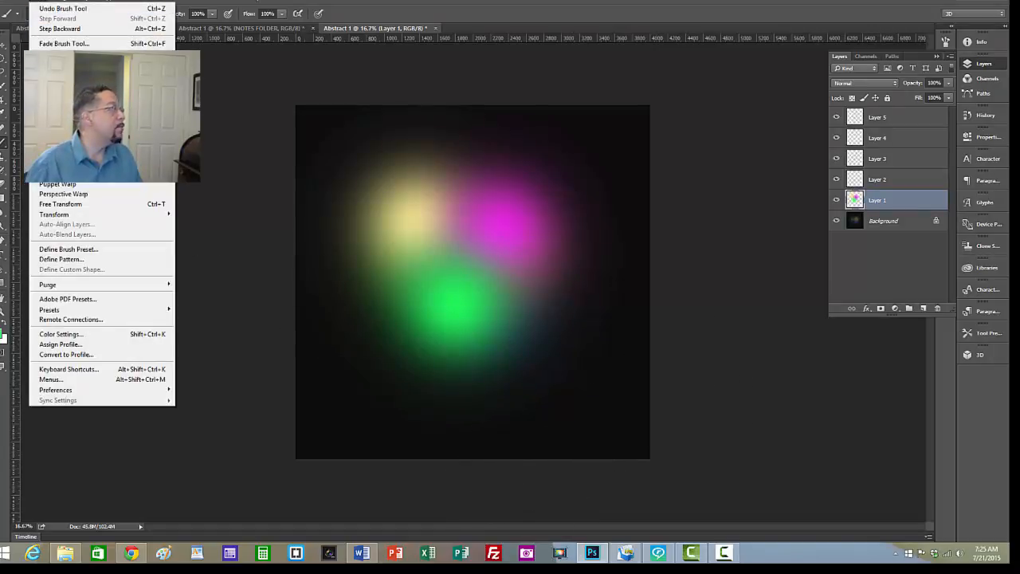
pyautogui.moveTo(126, 216)
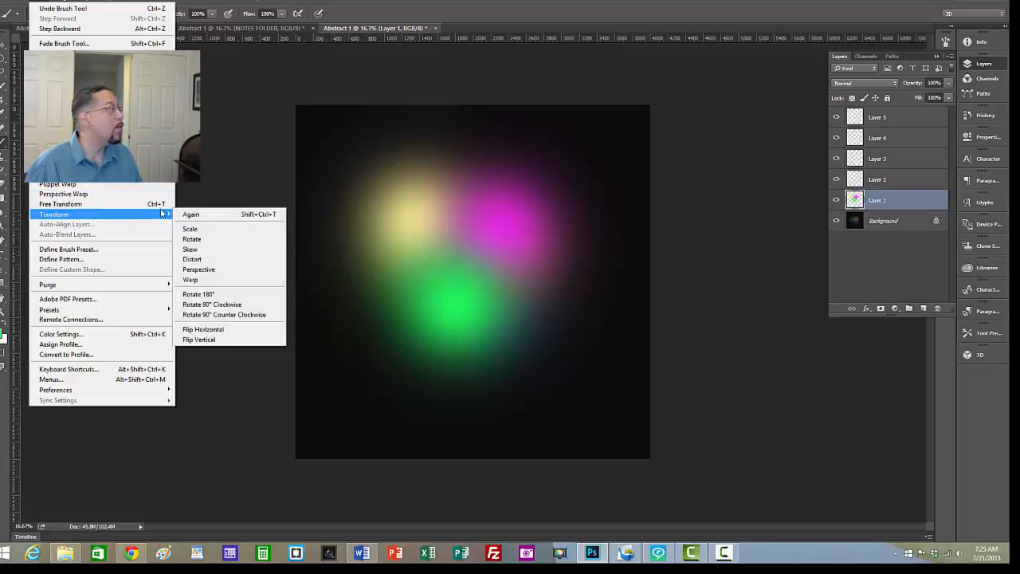
pyautogui.click(191, 279)
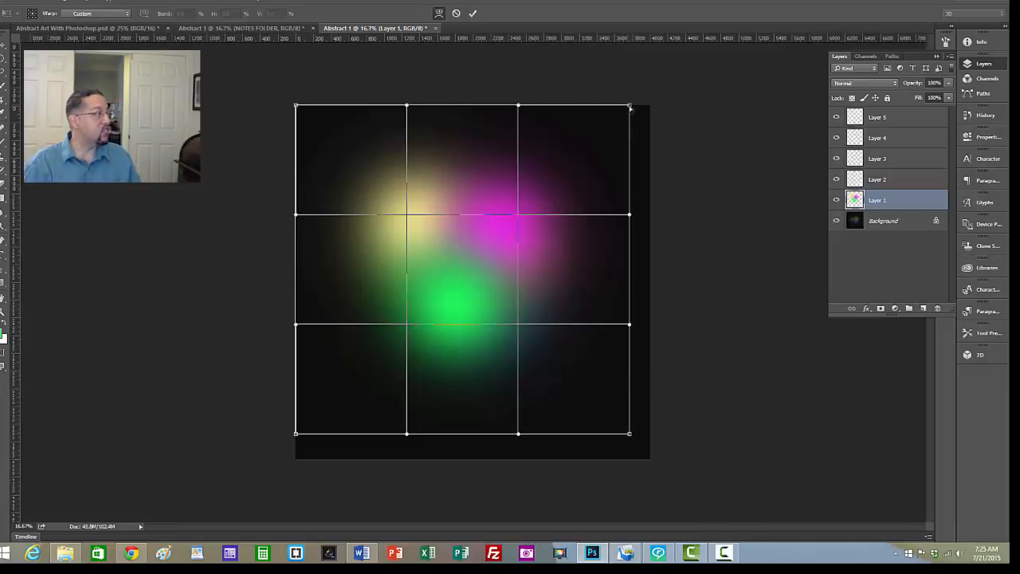
pyautogui.moveTo(629, 106); pyautogui.dragTo(298, 327)
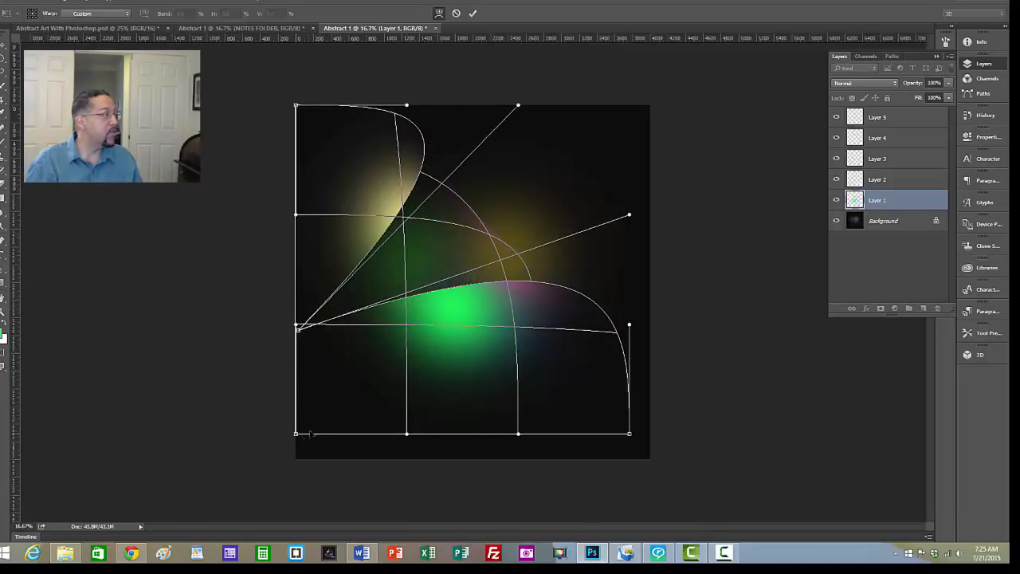
pyautogui.moveTo(298, 434); pyautogui.dragTo(500, 258)
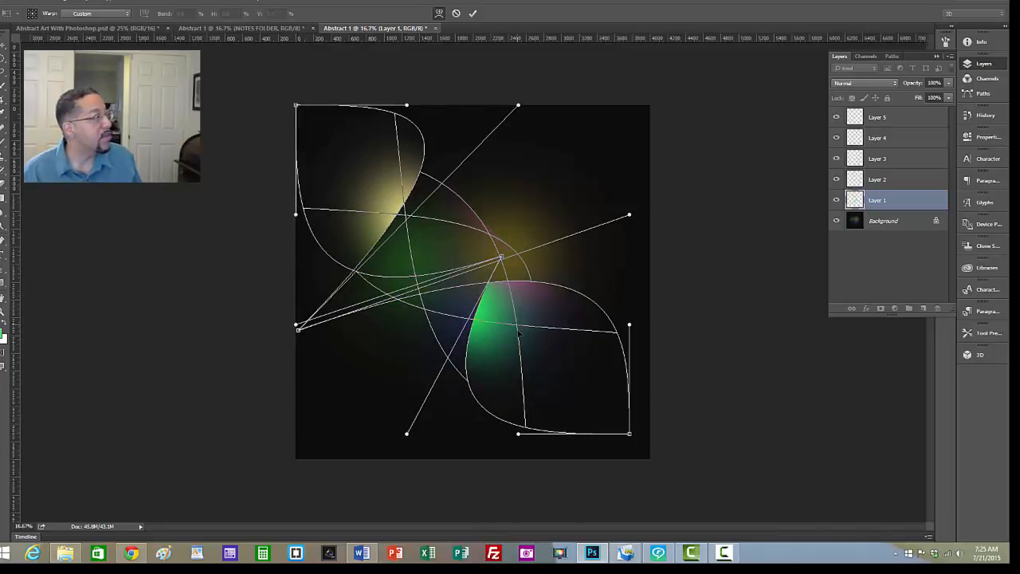
pyautogui.moveTo(518, 333); pyautogui.dragTo(513, 394)
pyautogui.moveTo(389, 232); pyautogui.dragTo(361, 142)
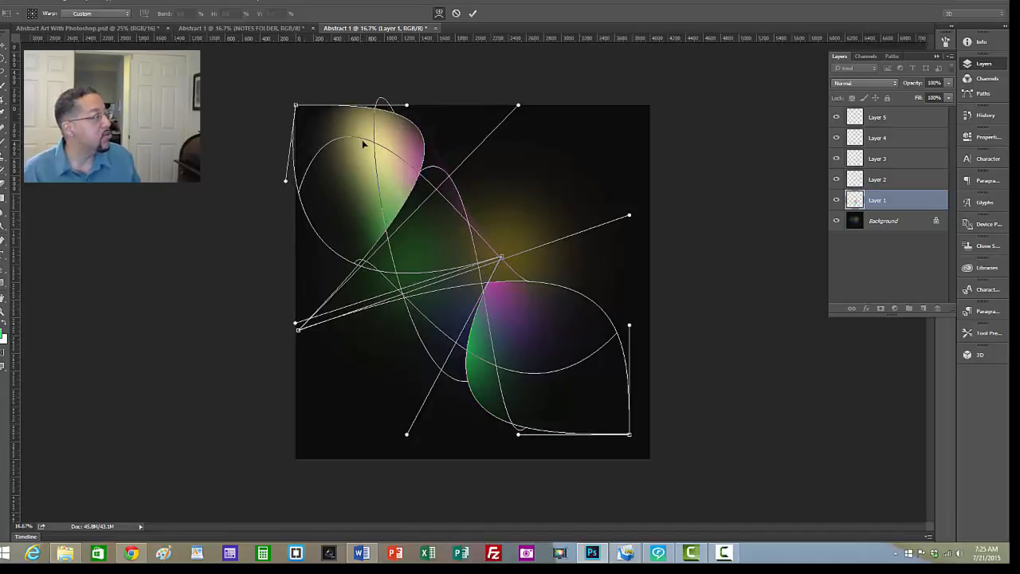
pyautogui.moveTo(520, 436); pyautogui.dragTo(542, 269)
pyautogui.moveTo(630, 435); pyautogui.dragTo(483, 451)
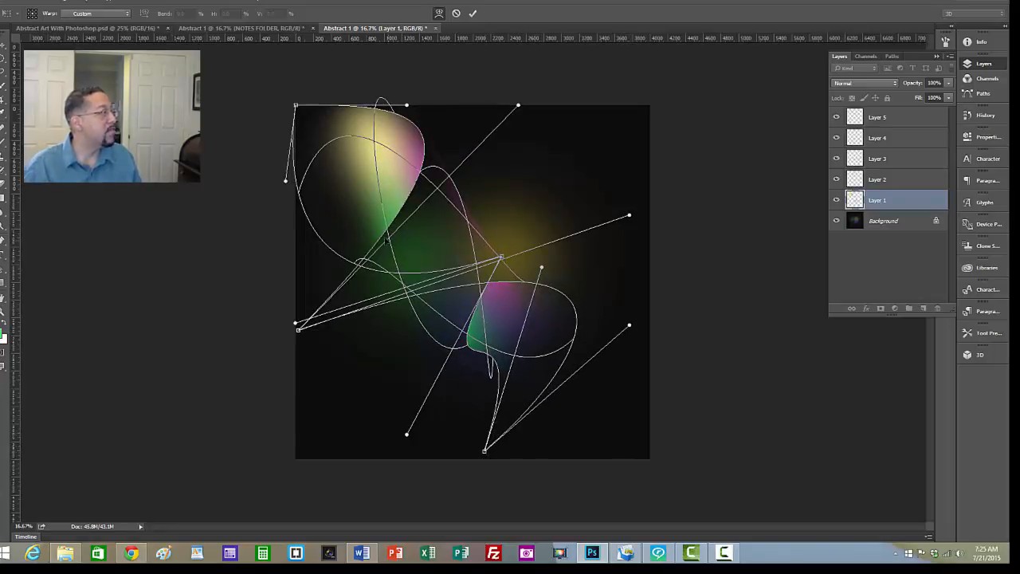
pyautogui.moveTo(398, 234); pyautogui.dragTo(430, 266)
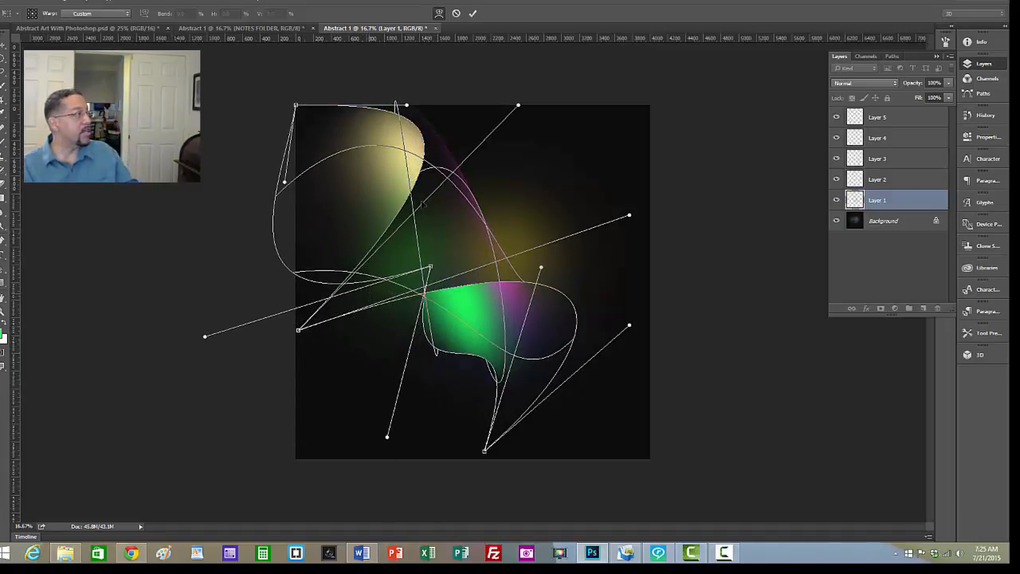
pyautogui.click(474, 13)
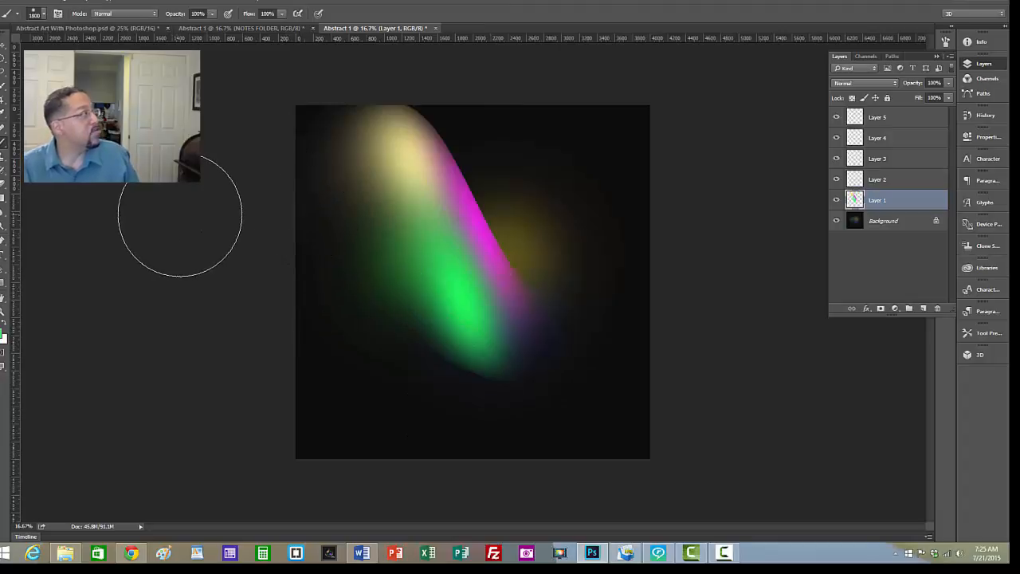
# Step: Warp Layer 1 again into a twisted ribbon and move it down and left on the canvas
pyautogui.click(41, 4)
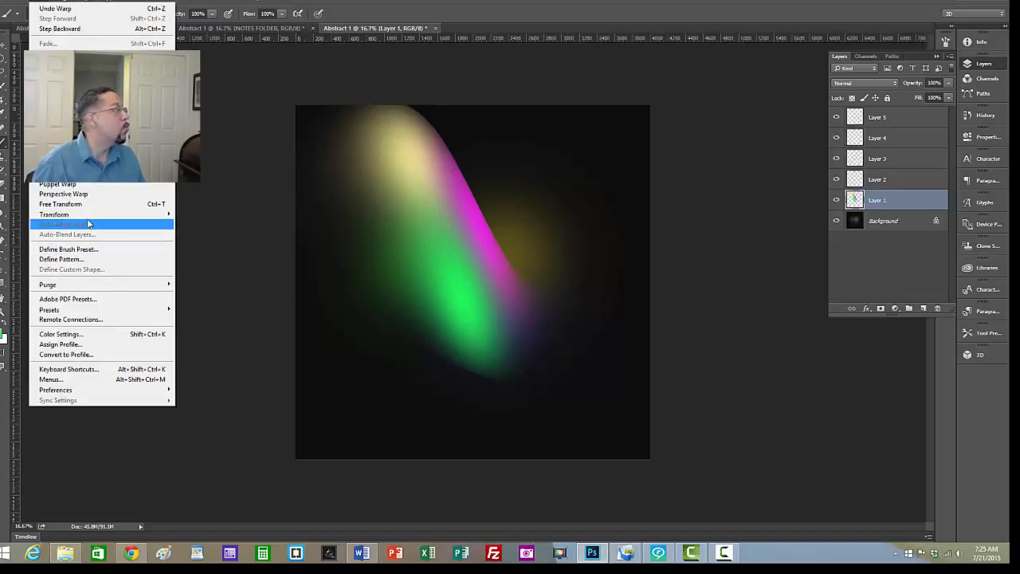
pyautogui.moveTo(101, 220)
pyautogui.click(203, 279)
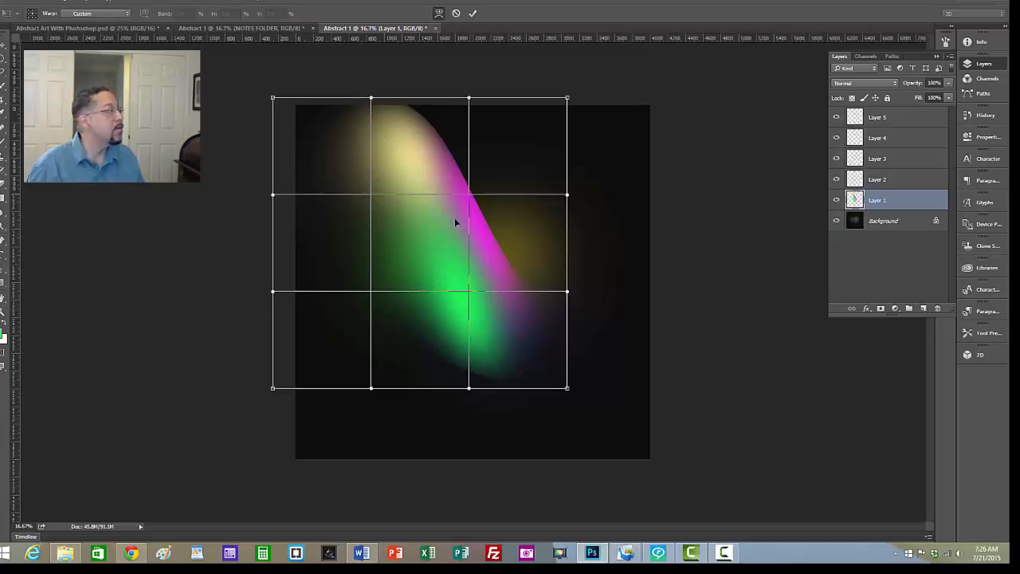
pyautogui.moveTo(455, 221); pyautogui.dragTo(491, 229)
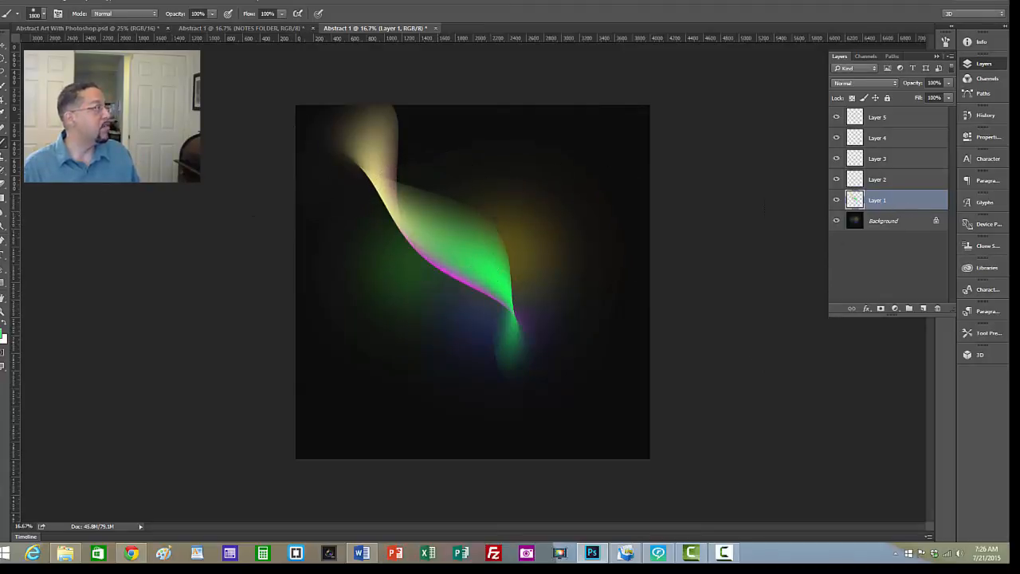
pyautogui.click(3, 46)
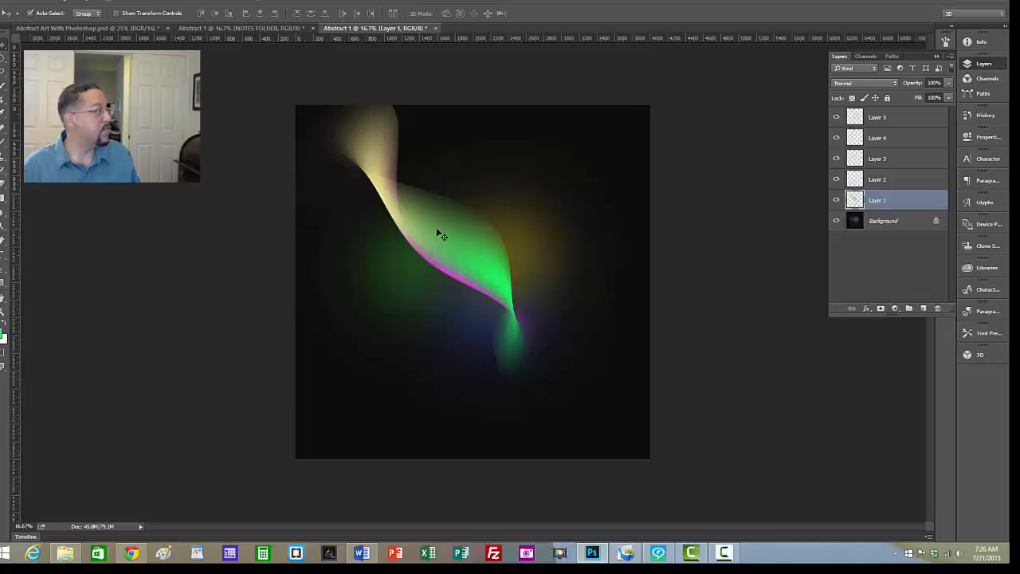
pyautogui.moveTo(448, 248); pyautogui.dragTo(404, 285)
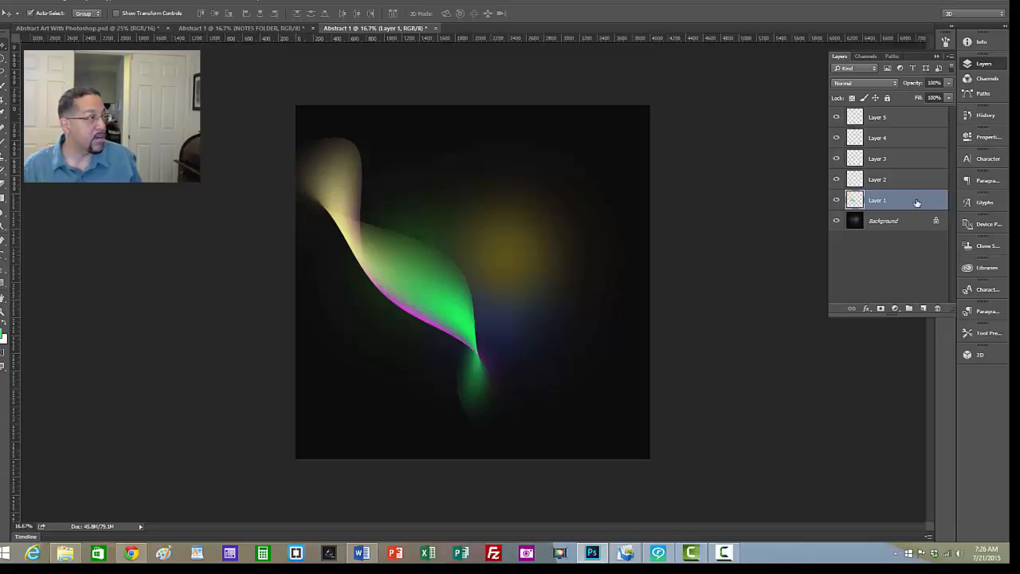
# Step: Duplicate Layer 1 and flip the copy horizontally with Free Transform
pyautogui.moveTo(917, 200); pyautogui.dragTo(923, 304)
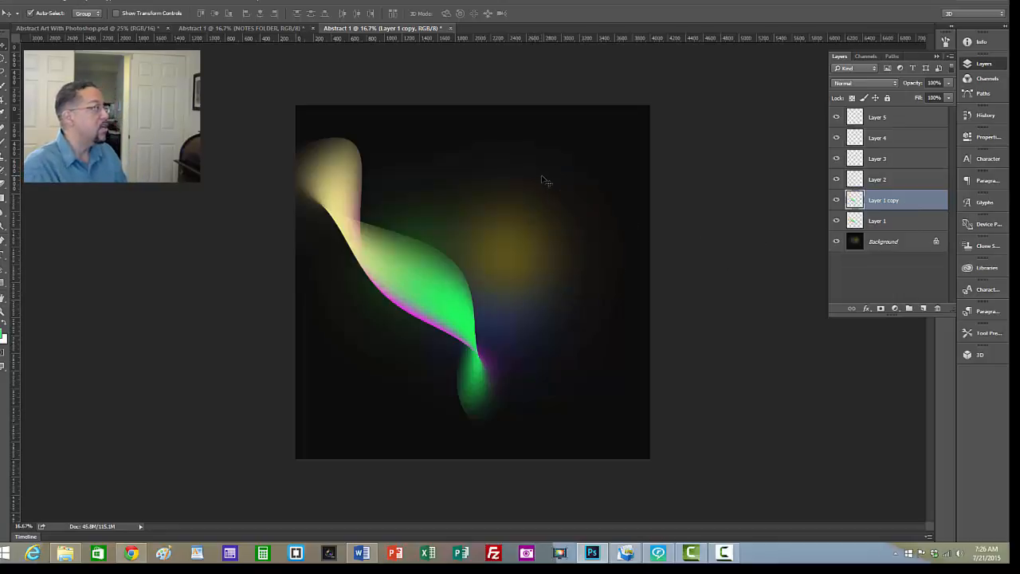
pyautogui.hotkey('ctrl', 't')
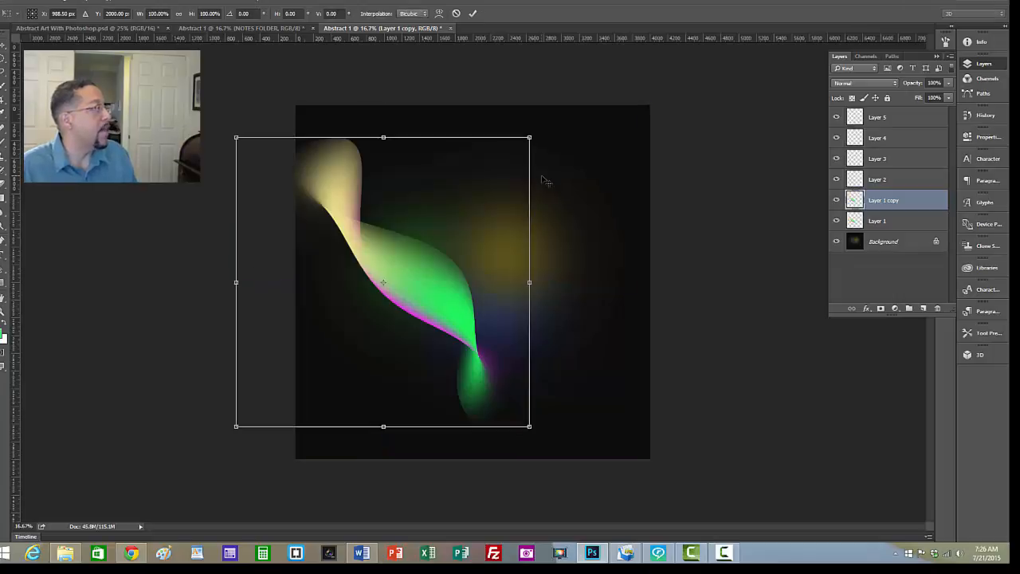
pyautogui.rightClick(405, 272)
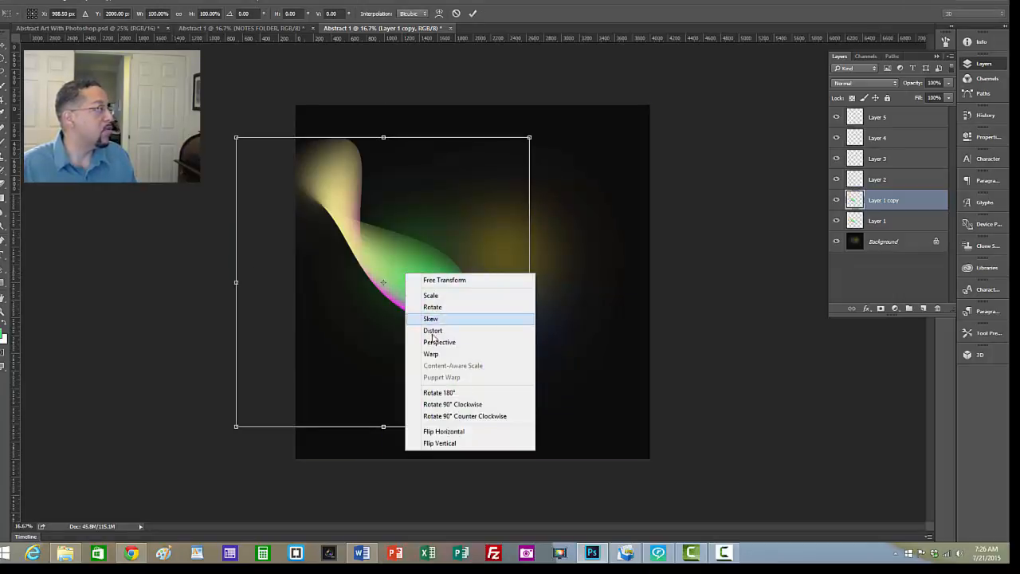
pyautogui.click(446, 435)
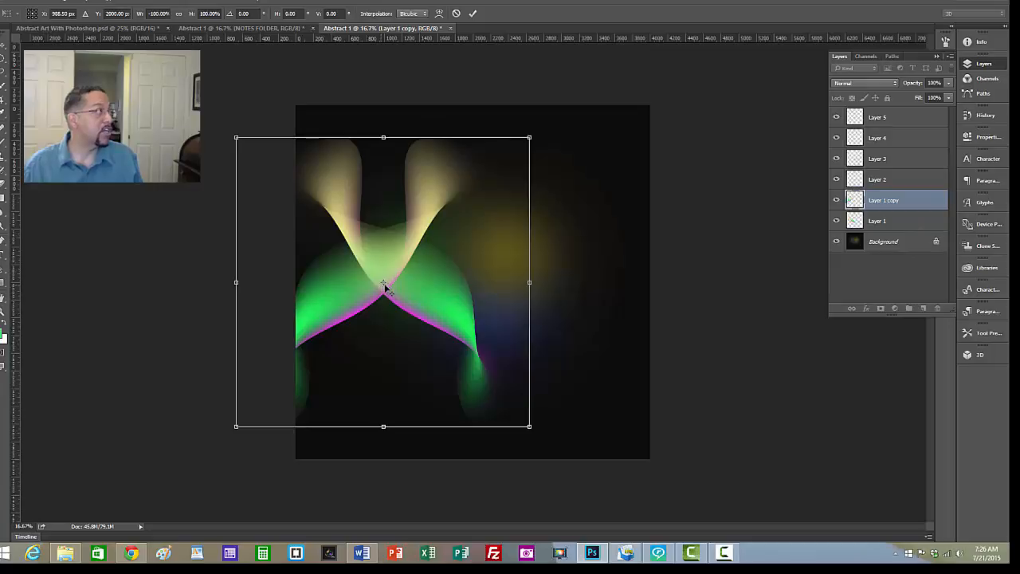
pyautogui.moveTo(383, 282); pyautogui.dragTo(438, 267)
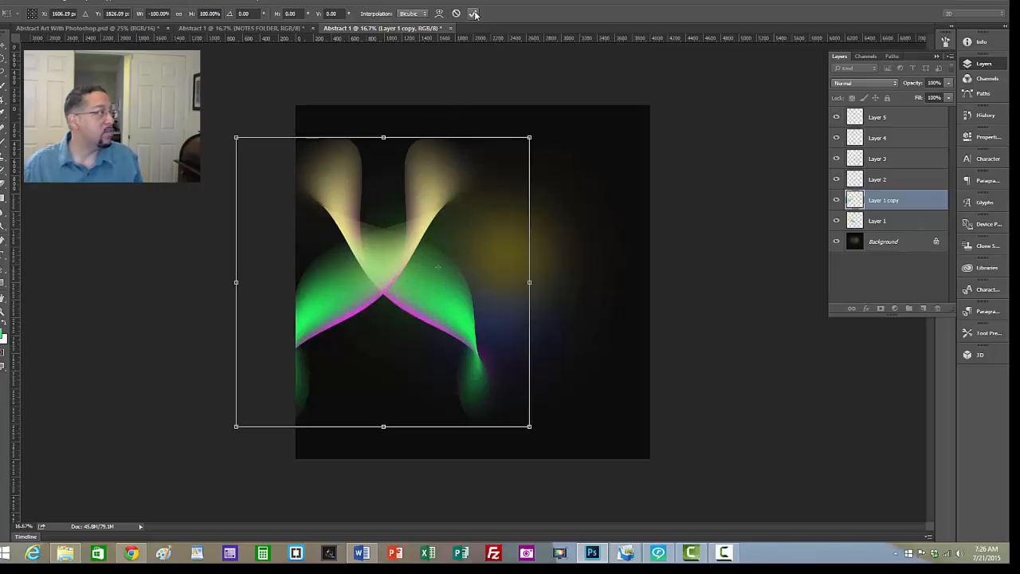
pyautogui.click(473, 13)
# Step: Move the flipped copy right and slightly up so both ribbons cross near the canvas centre, and select Layer 1
pyautogui.moveTo(383, 295); pyautogui.dragTo(544, 263)
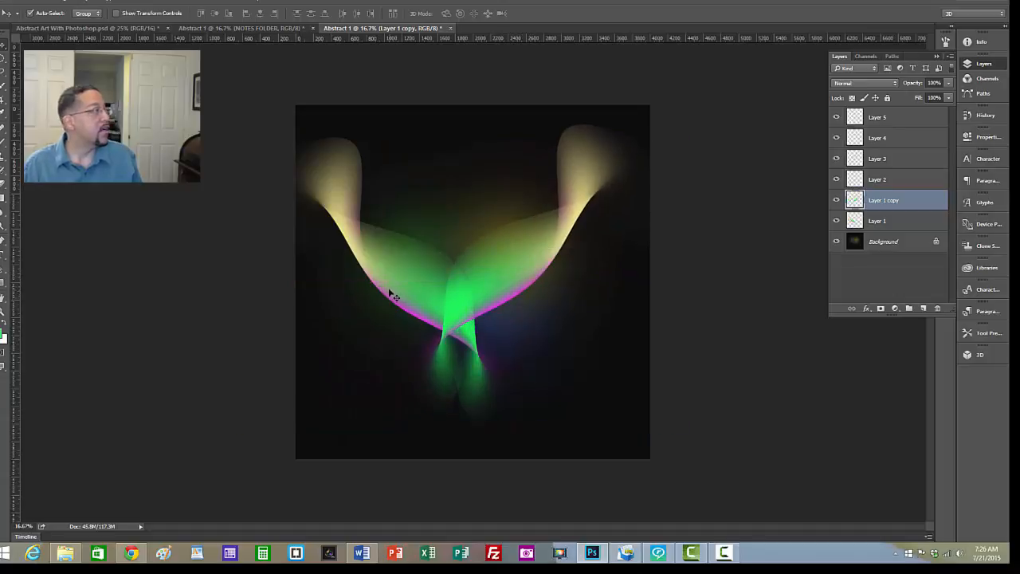
pyautogui.click(877, 221)
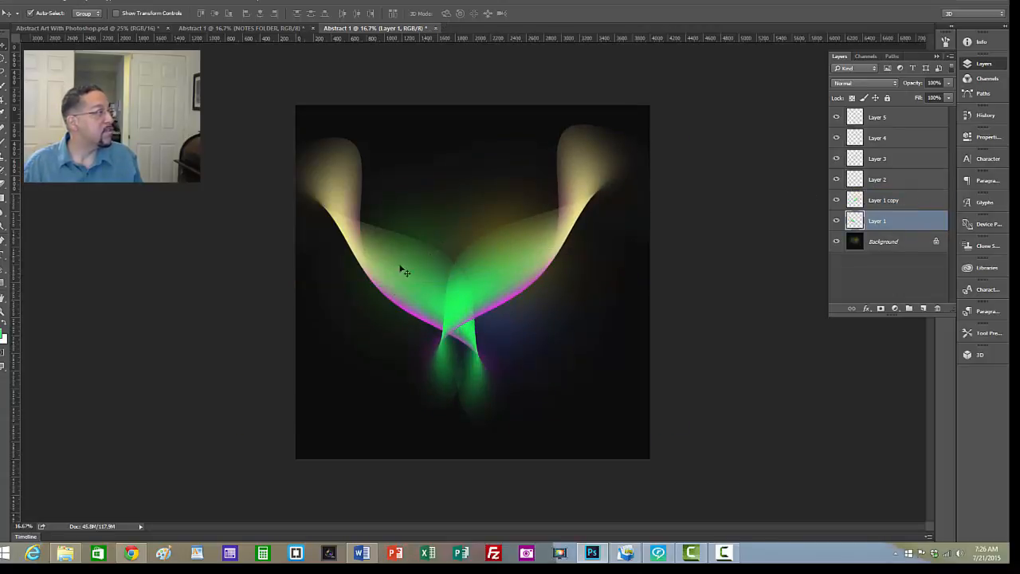
# Step: Move Layer 1's ribbon right and slightly up so its top is level with the mirrored copy and both overlap centrally
pyautogui.moveTo(391, 262); pyautogui.dragTo(434, 252)
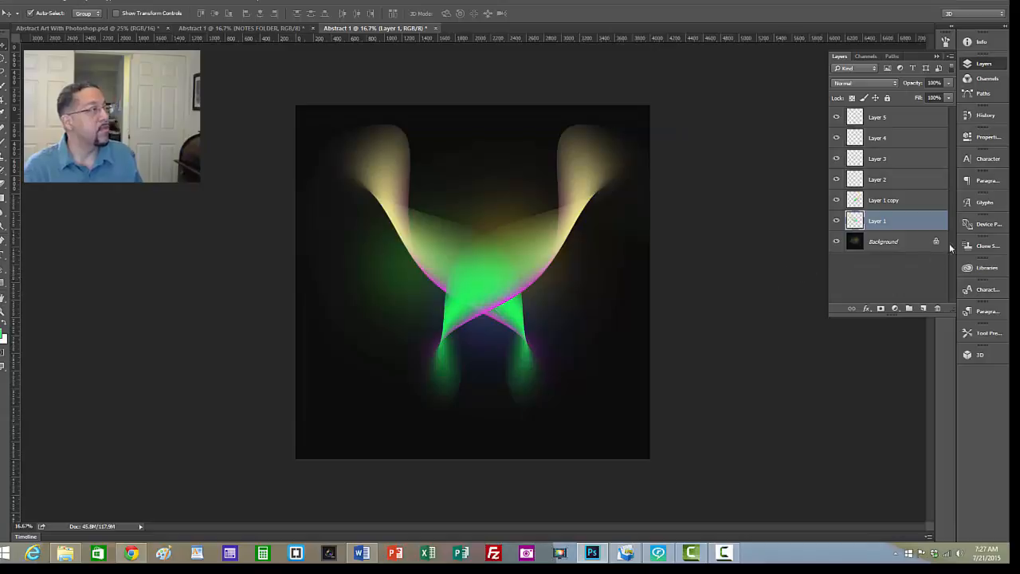
# Step: Paint a soft 1800 px pinkish-red spot in f83f62 on Layer 2, above and left of the canvas centre
pyautogui.click(921, 182)
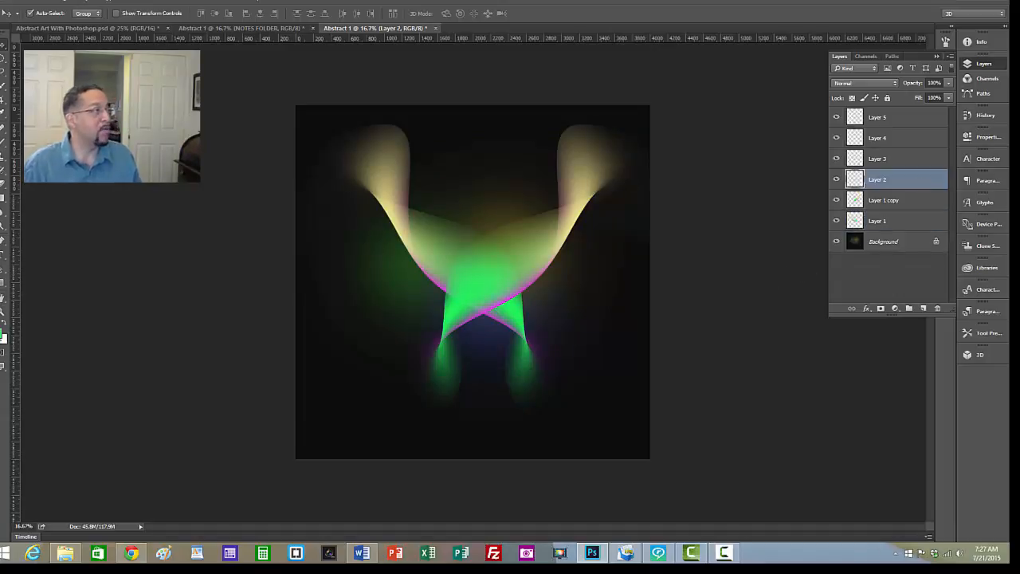
pyautogui.click(4, 334)
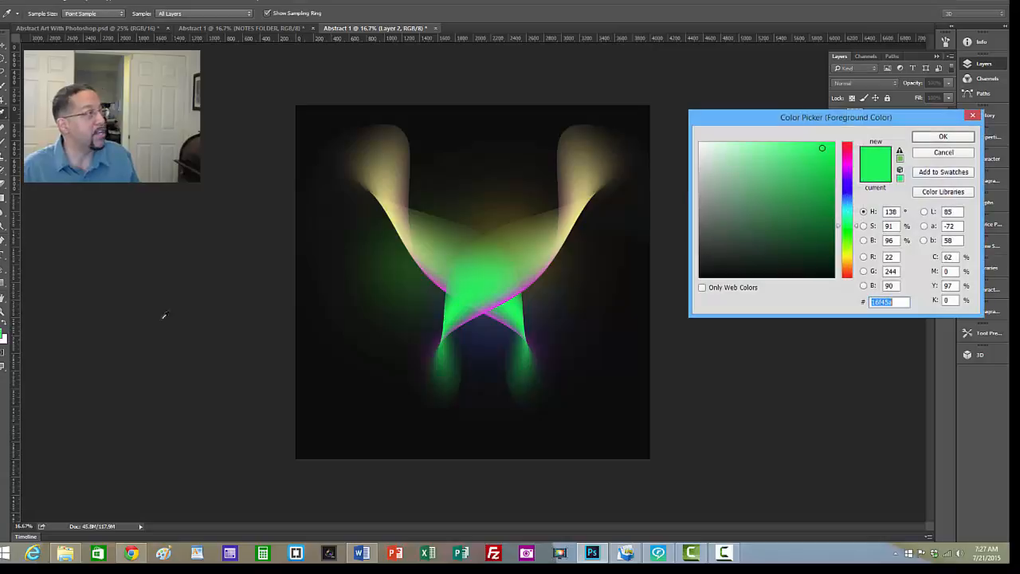
pyautogui.click(847, 150)
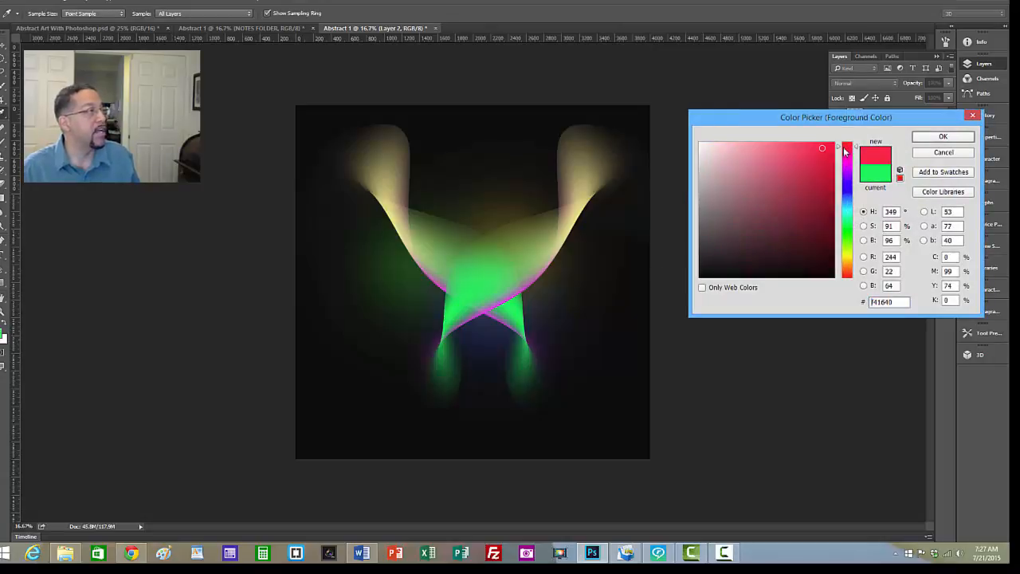
pyautogui.click(800, 146)
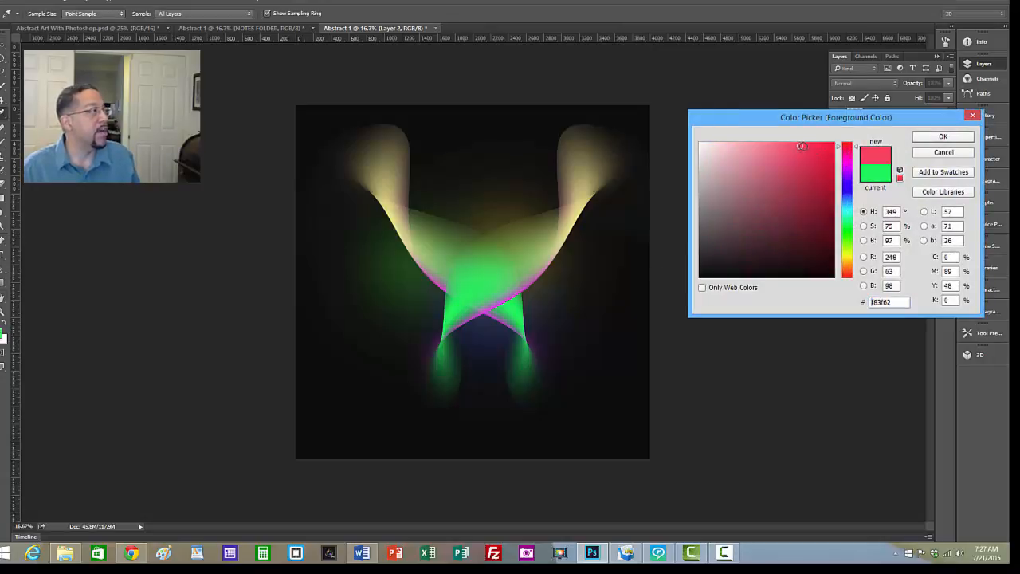
pyautogui.click(943, 137)
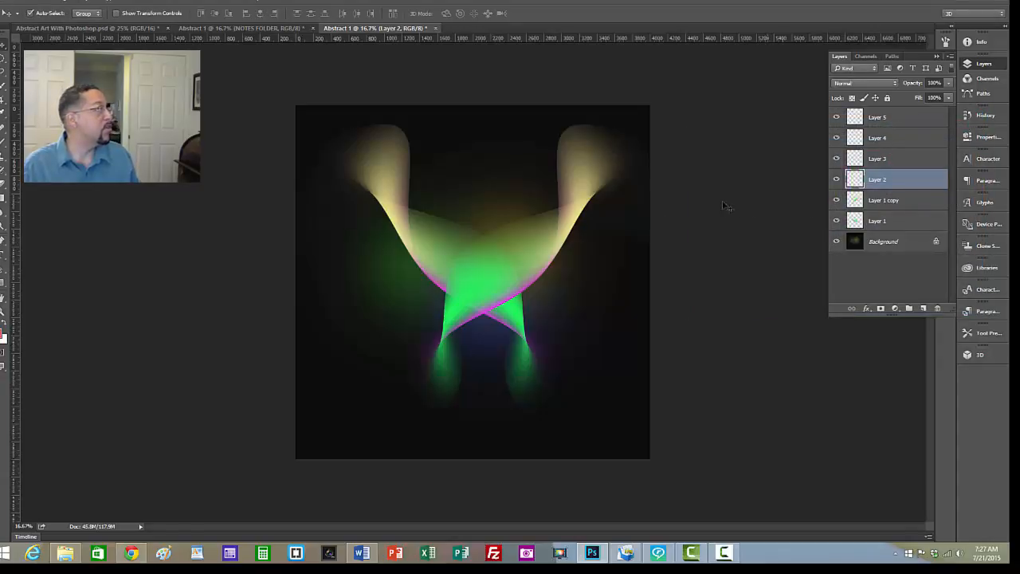
pyautogui.click(3, 143)
pyautogui.click(420, 207)
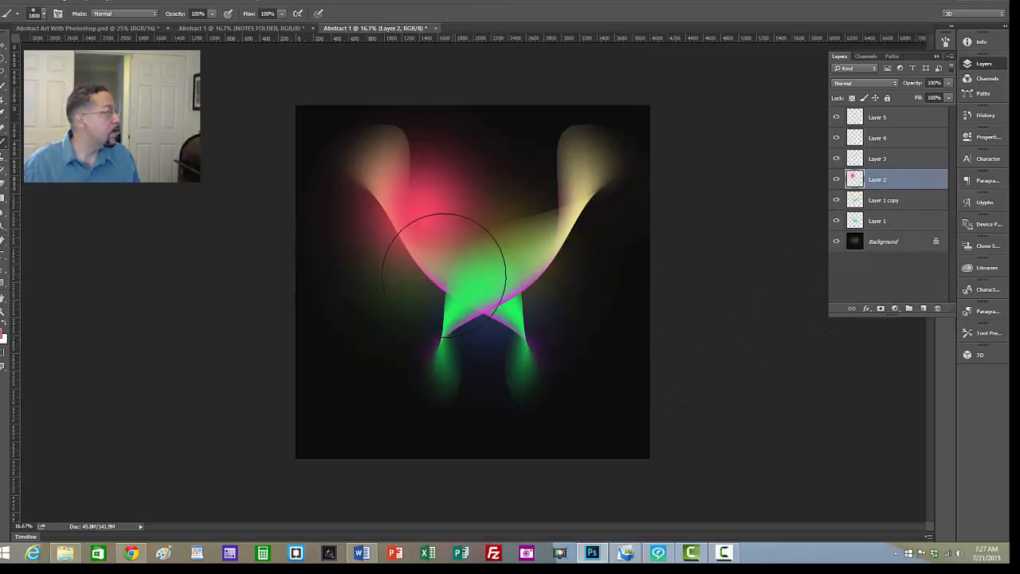
# Step: Paint a soft blue spot in 289ef0 on Layer 2, on the opposite side of the red spot at the same height
pyautogui.click(2, 338)
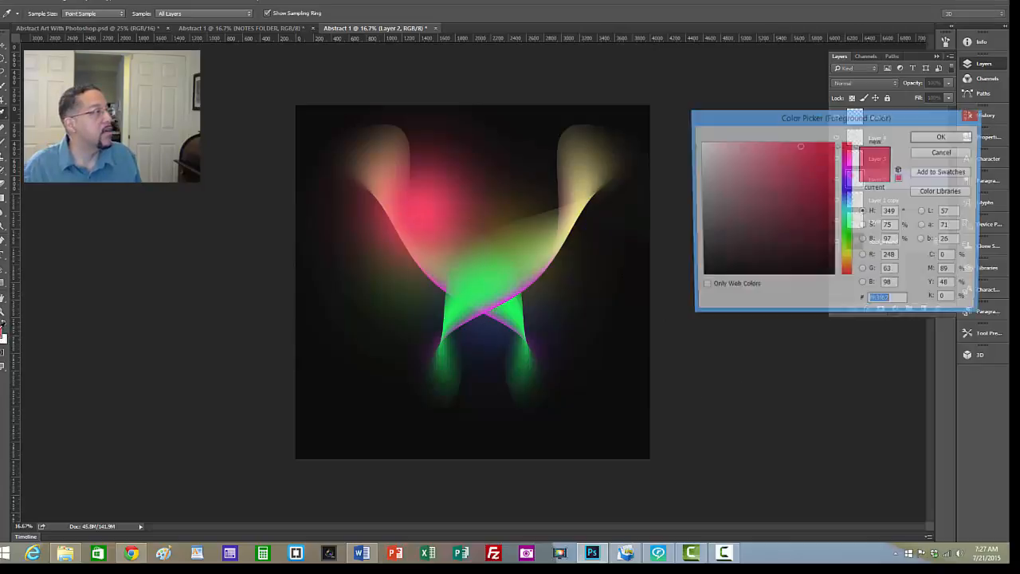
pyautogui.click(846, 201)
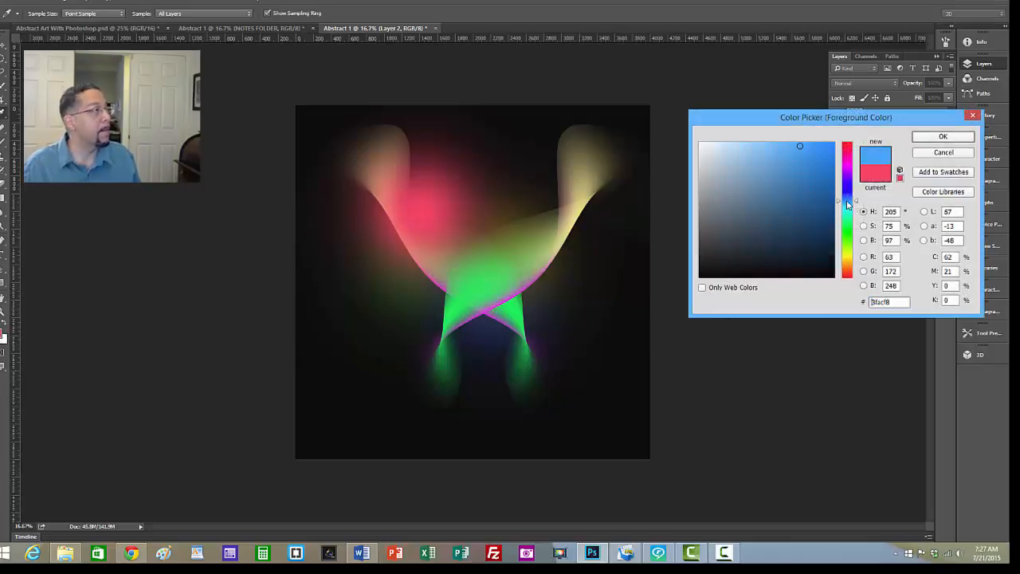
pyautogui.click(786, 149)
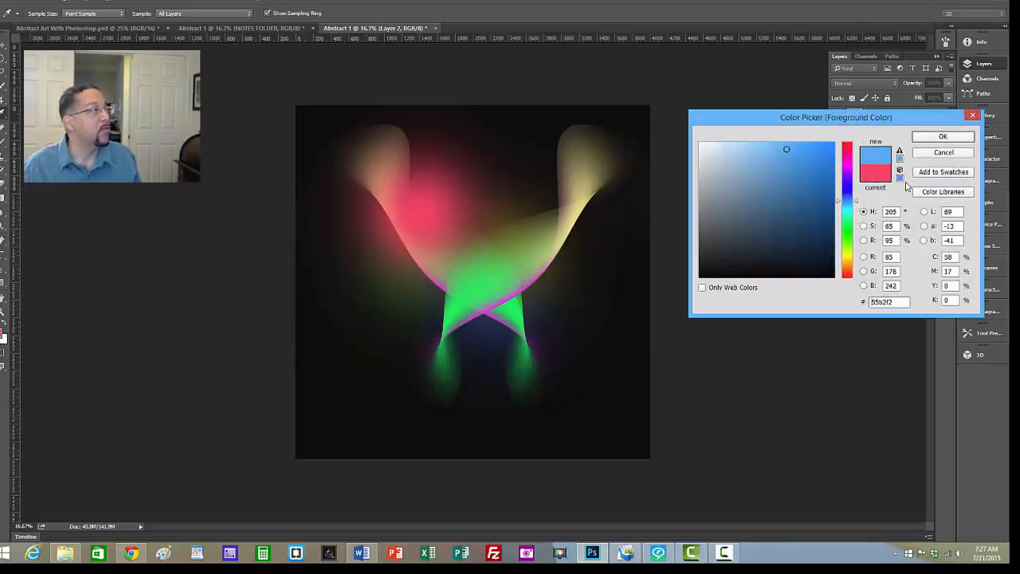
pyautogui.click(811, 150)
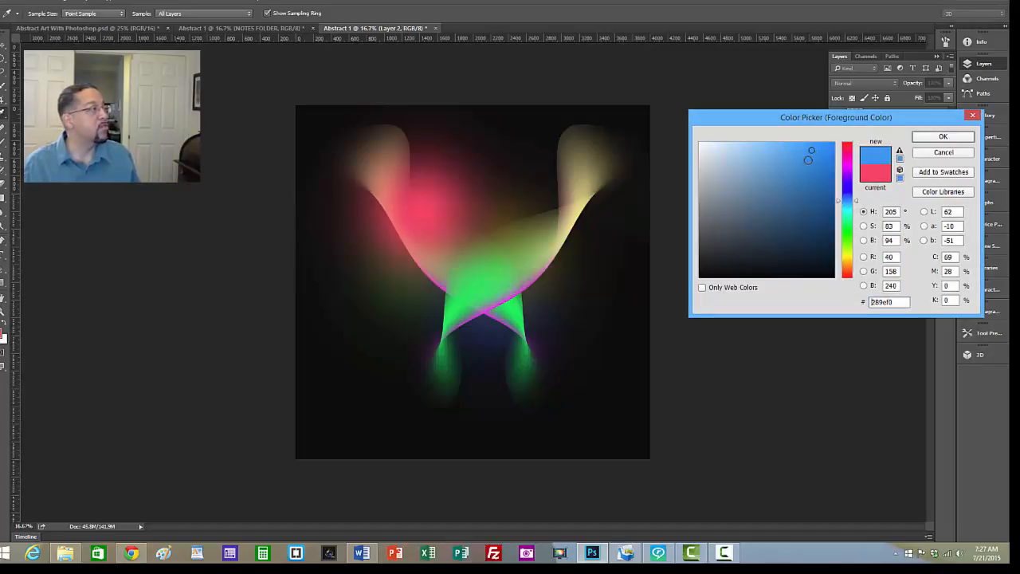
pyautogui.click(943, 136)
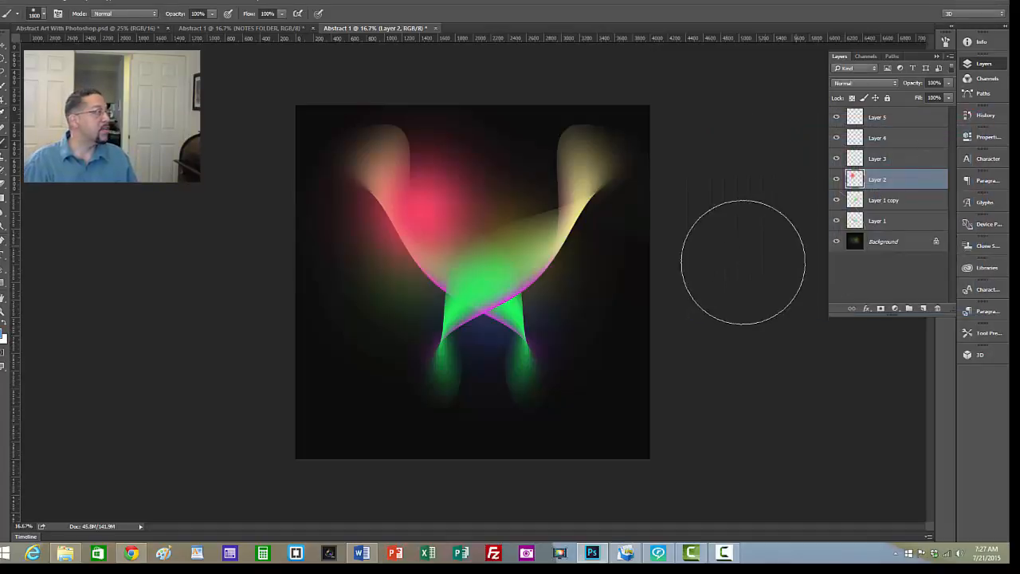
pyautogui.click(508, 215)
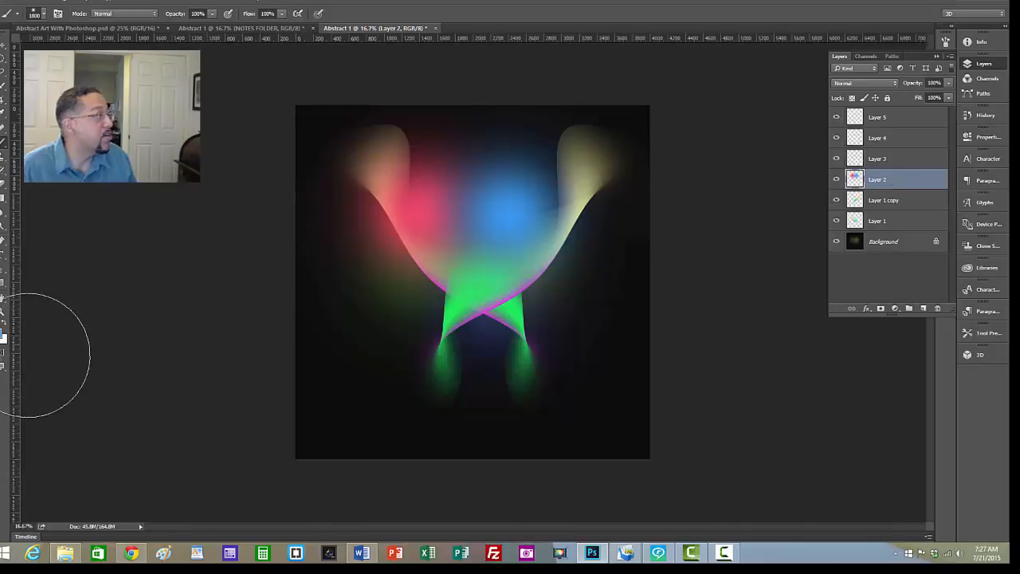
# Step: Paint a soft orange spot in f6950a on Layer 2, centred below the red and blue spots
pyautogui.click(3, 338)
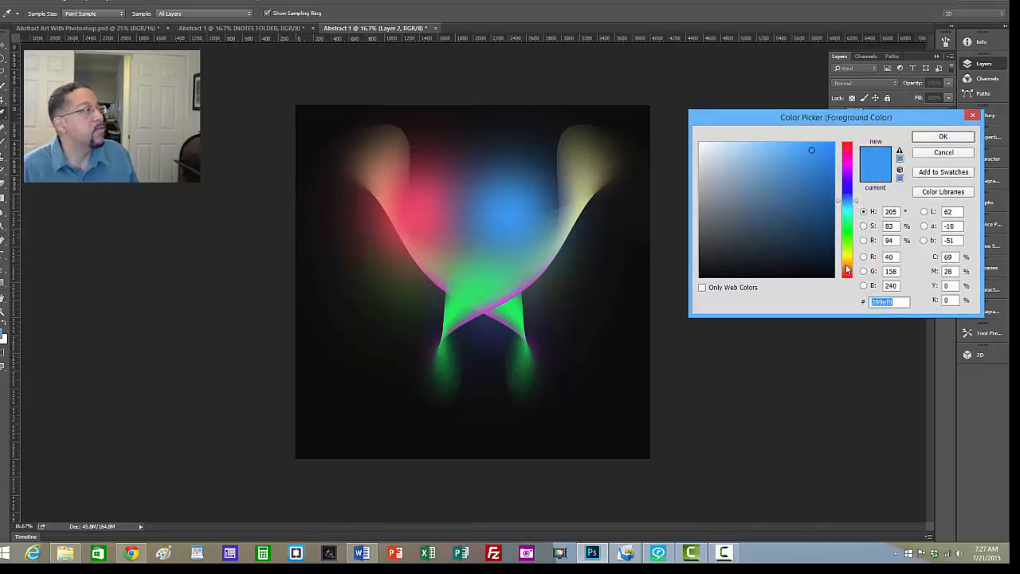
pyautogui.write('f09e28')
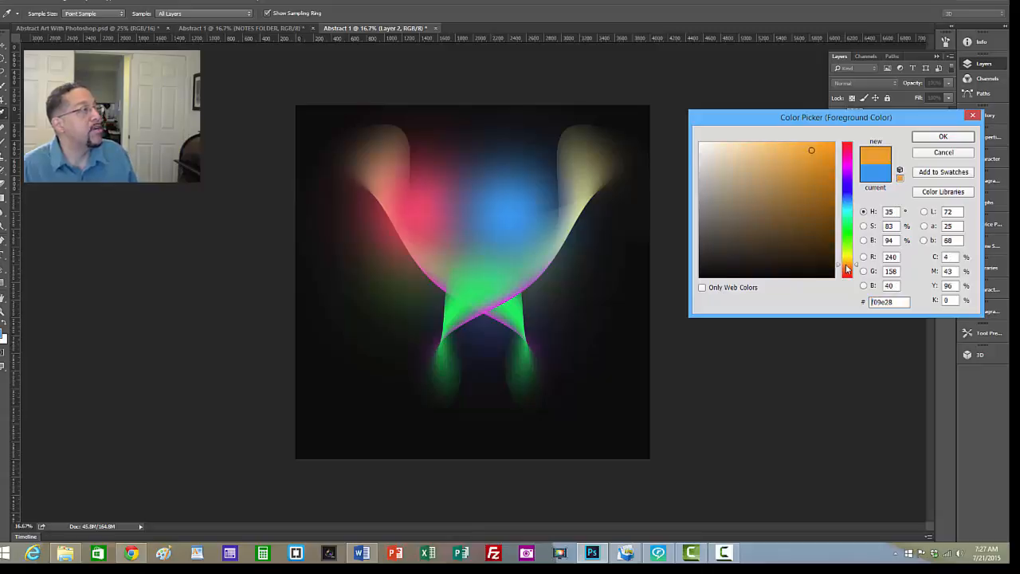
pyautogui.moveTo(811, 150); pyautogui.dragTo(829, 147)
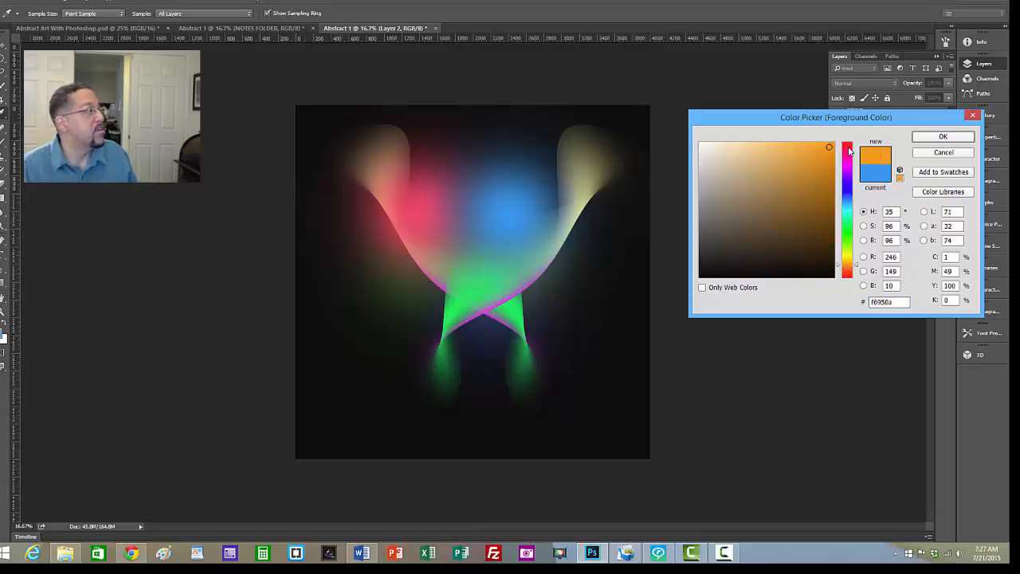
pyautogui.click(943, 137)
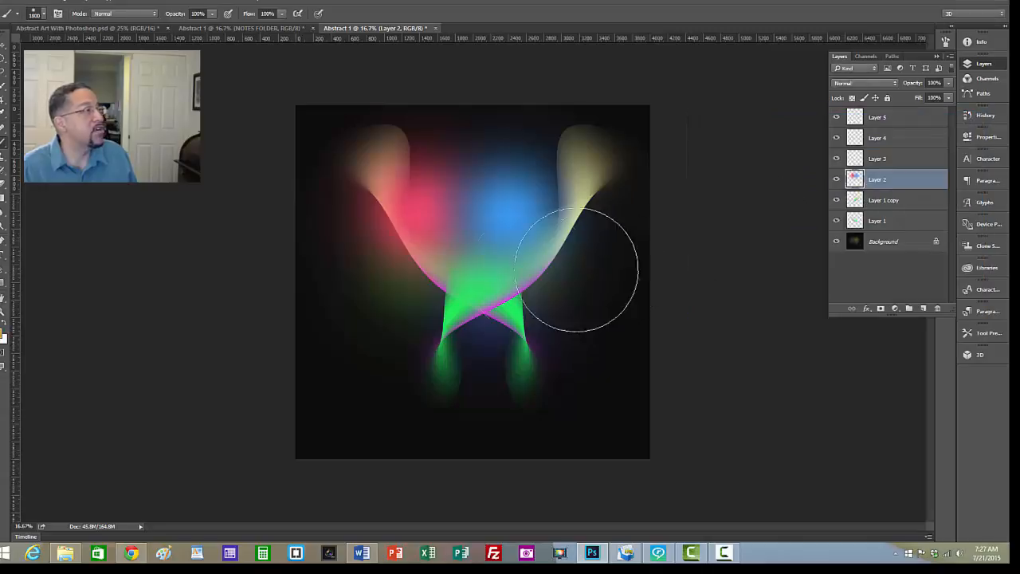
pyautogui.click(482, 283)
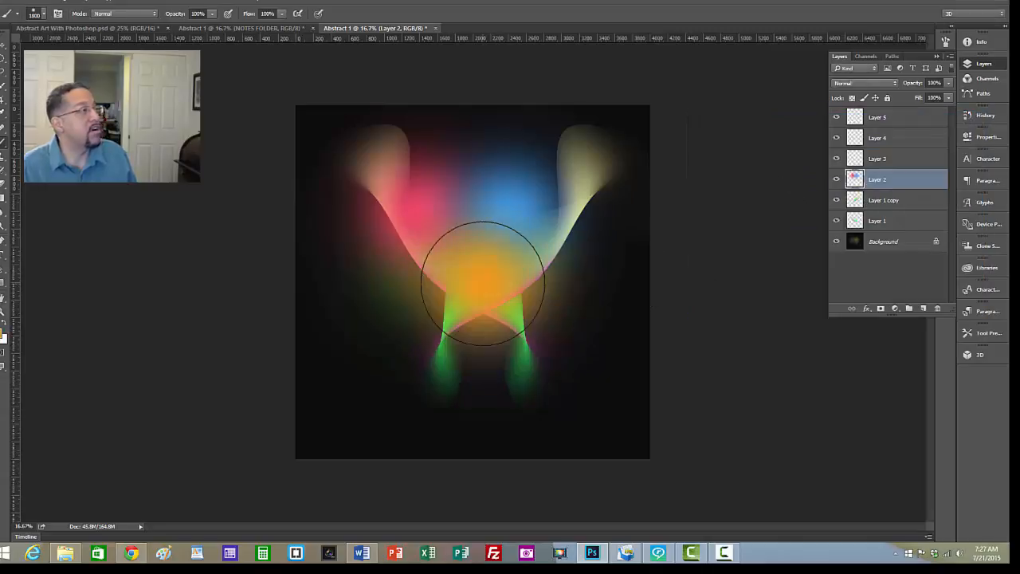
# Step: Hide Layer 1 and Layer 1 copy, and warp Layer 2 by pulling the mesh interior to fold the three spots into a slanted streak
pyautogui.click(836, 200)
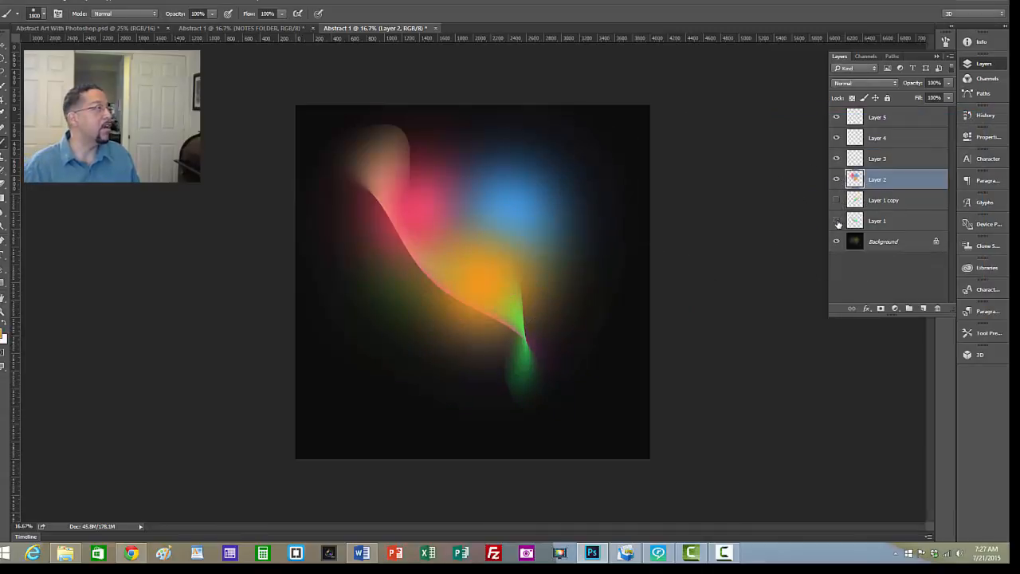
pyautogui.click(837, 220)
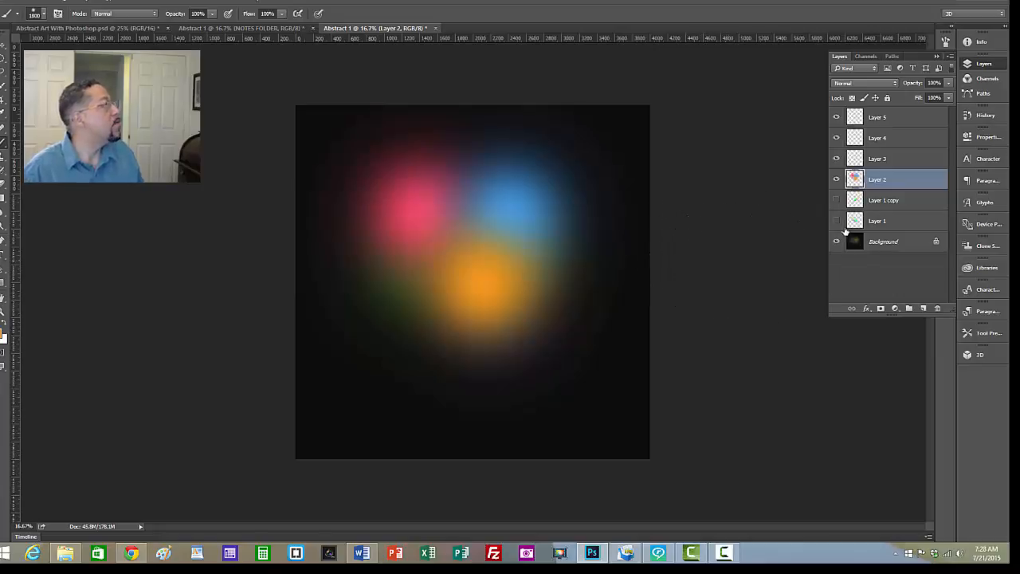
pyautogui.click(37, 2)
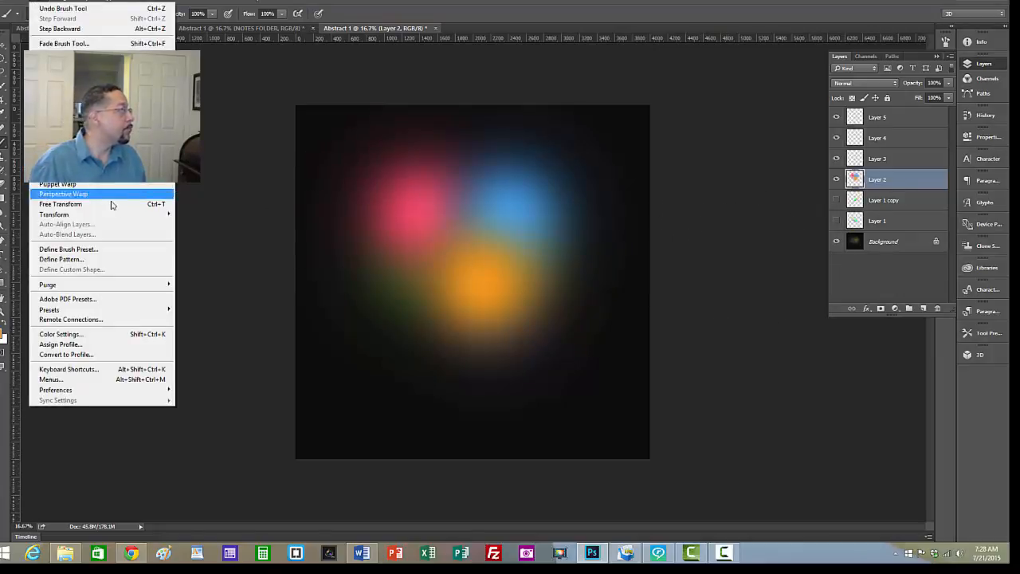
pyautogui.moveTo(128, 216)
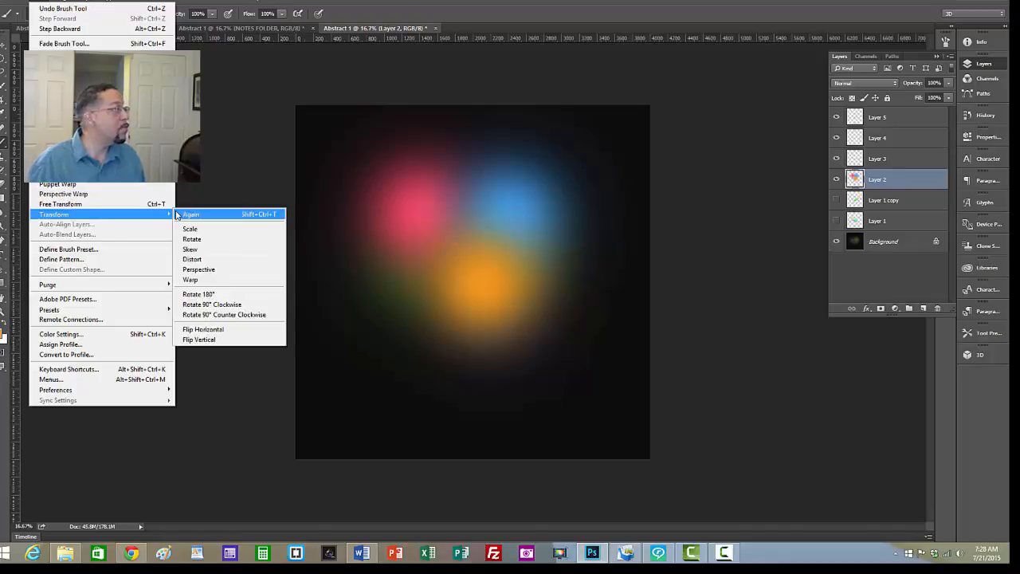
pyautogui.click(195, 279)
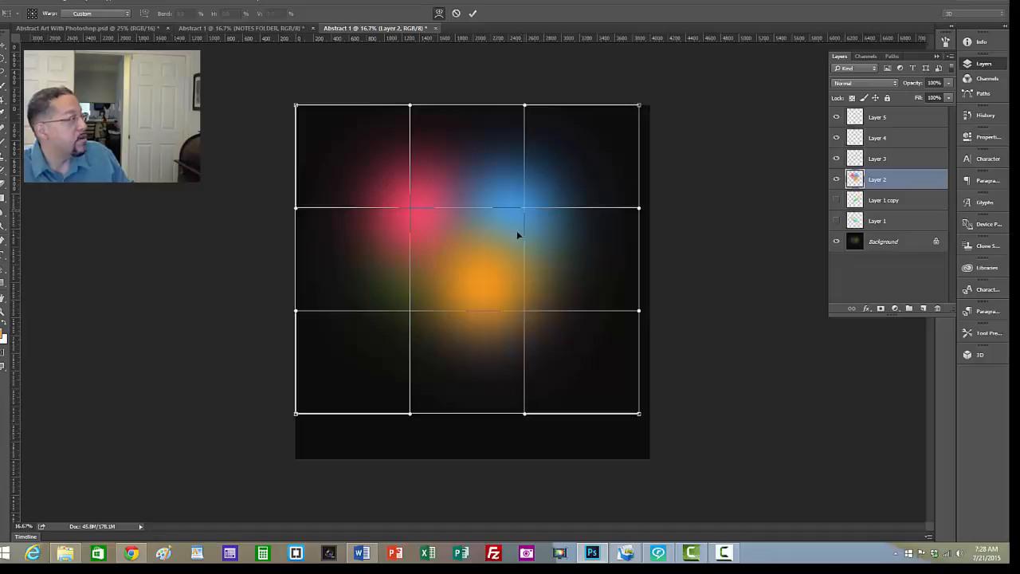
pyautogui.moveTo(517, 234)
pyautogui.mouseDown()
pyautogui.moveTo(440, 334)
pyautogui.moveTo(381, 348)
pyautogui.moveTo(414, 253)
pyautogui.mouseUp()
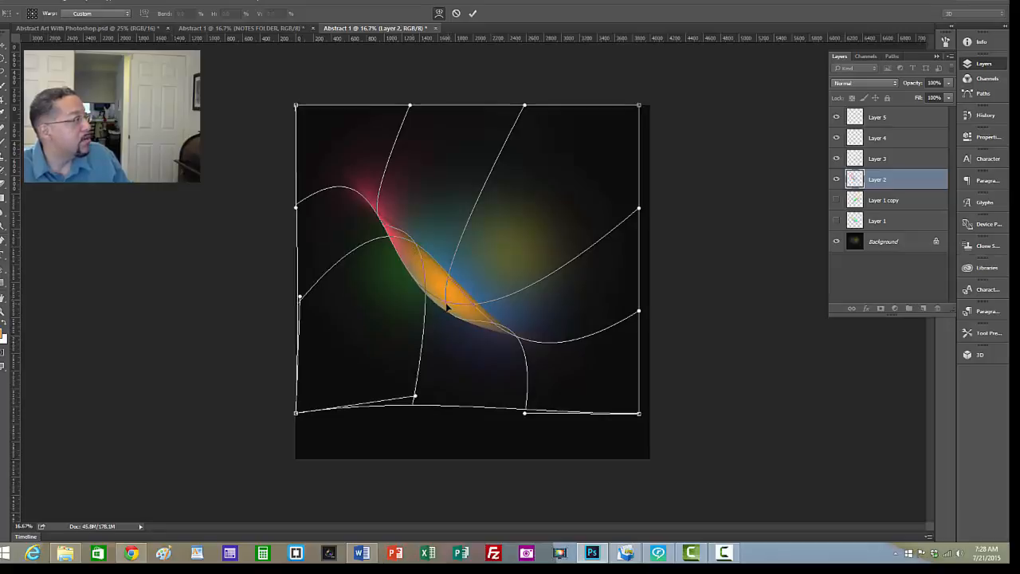
pyautogui.moveTo(437, 318); pyautogui.dragTo(367, 231)
# Step: Shape Layer 2's warp into a curved orange ribbon by pulling both upper corners inward and bending the lower edge, and apply it
pyautogui.moveTo(299, 108); pyautogui.dragTo(377, 138)
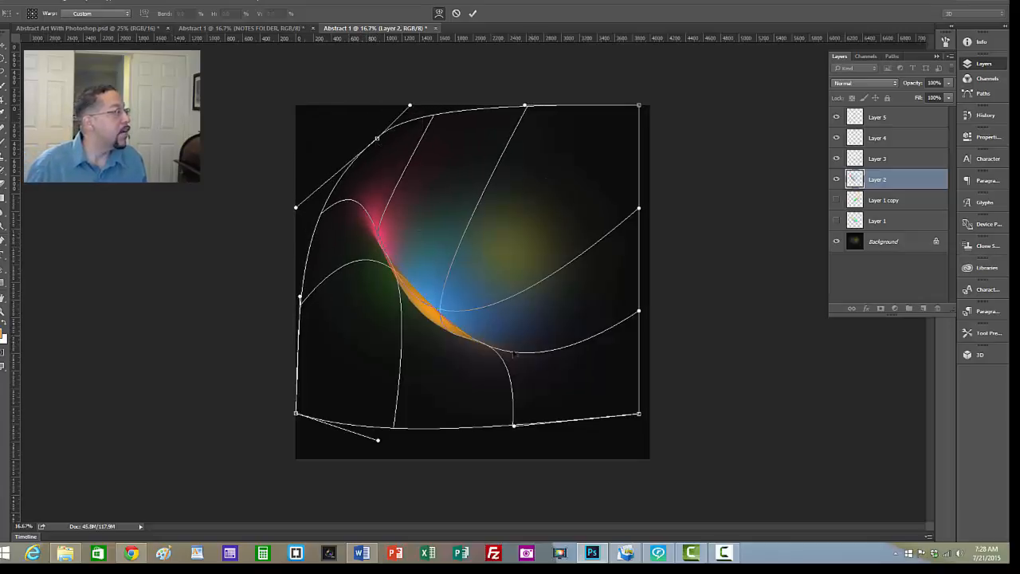
pyautogui.moveTo(514, 428); pyautogui.dragTo(557, 355)
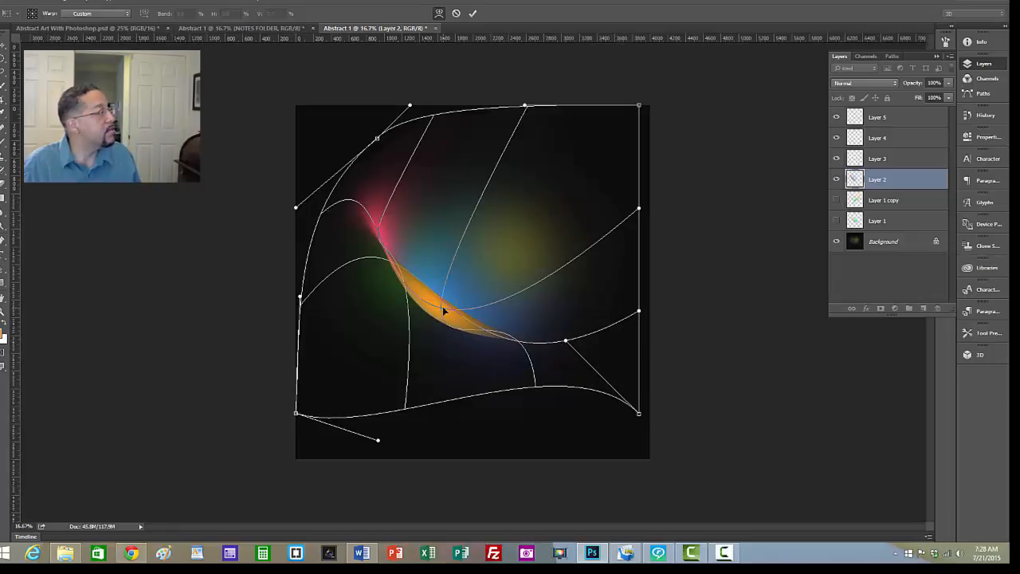
pyautogui.moveTo(443, 307); pyautogui.dragTo(452, 277)
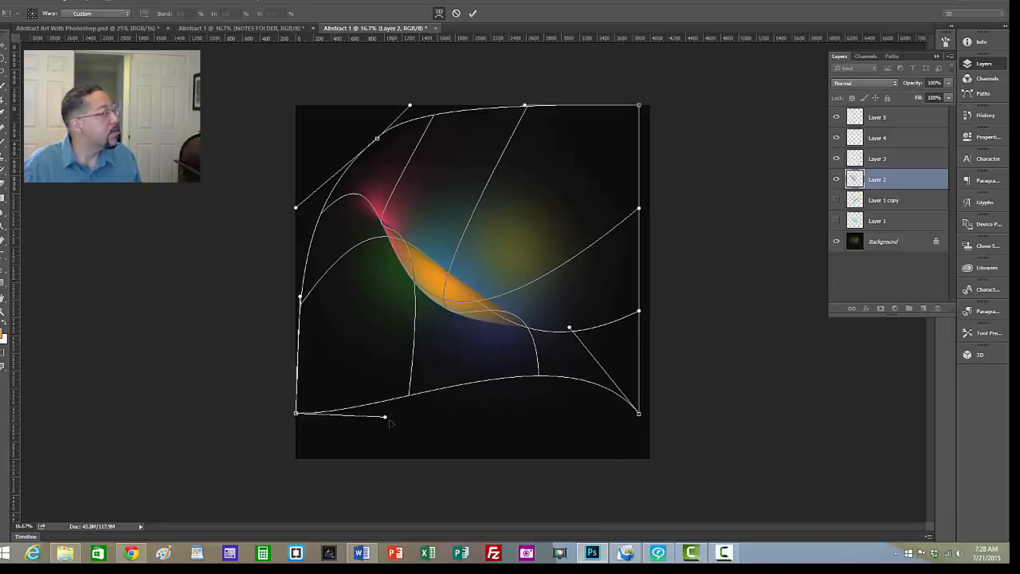
pyautogui.moveTo(409, 398); pyautogui.dragTo(355, 456)
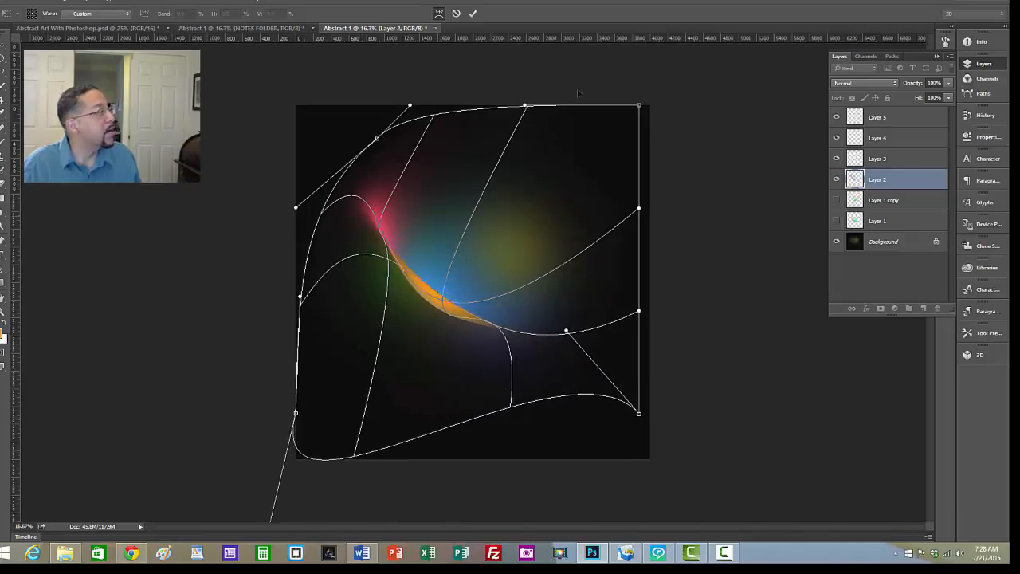
pyautogui.moveTo(639, 104); pyautogui.dragTo(461, 280)
pyautogui.moveTo(425, 336)
pyautogui.mouseDown()
pyautogui.moveTo(406, 372)
pyautogui.moveTo(437, 340)
pyautogui.mouseUp()
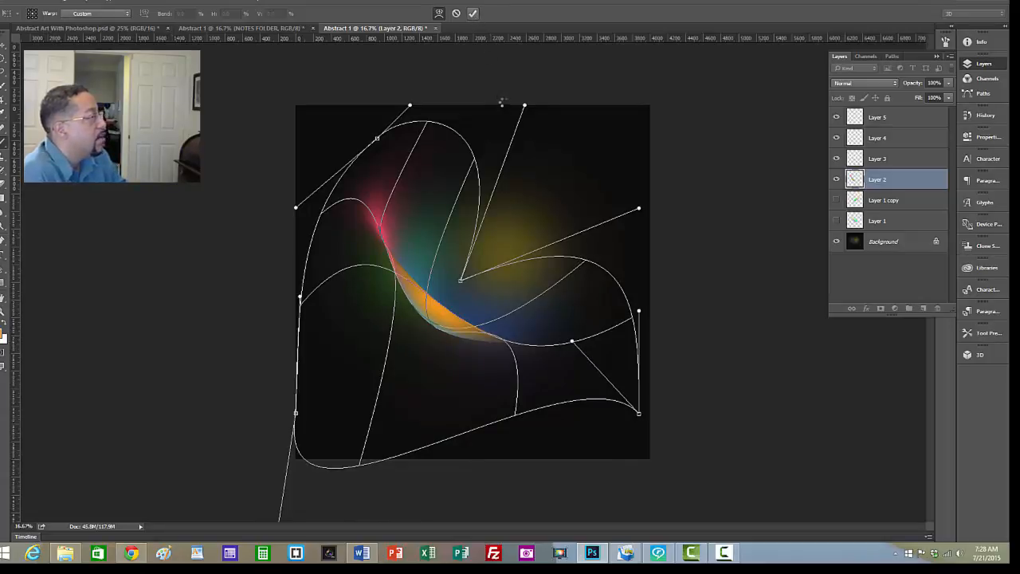
pyautogui.press('Return')
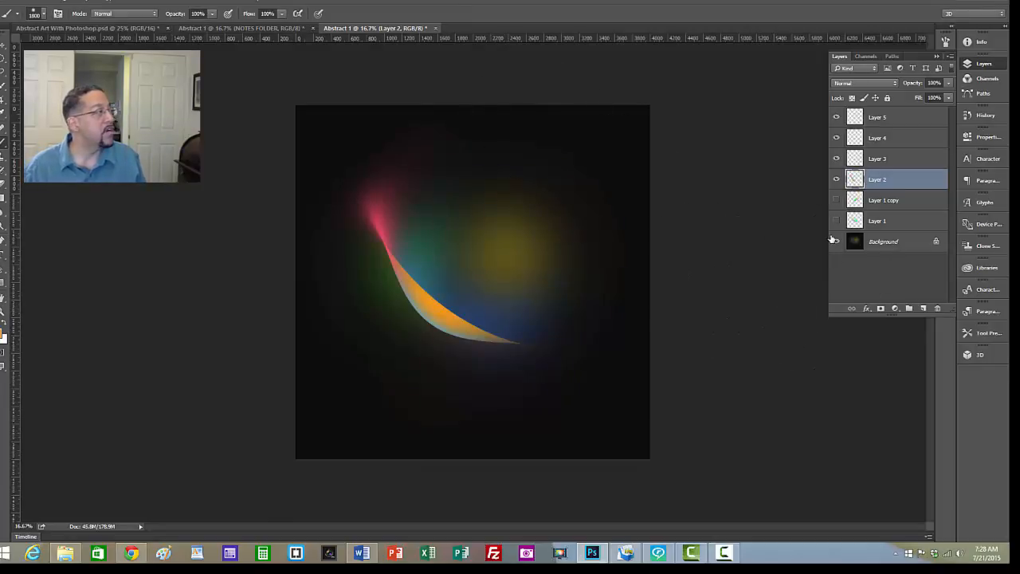
# Step: Show Layer 1 and Layer 1 copy again, and move Layer 2's orange streak straight up over the left ribbon
pyautogui.click(836, 200)
pyautogui.click(836, 222)
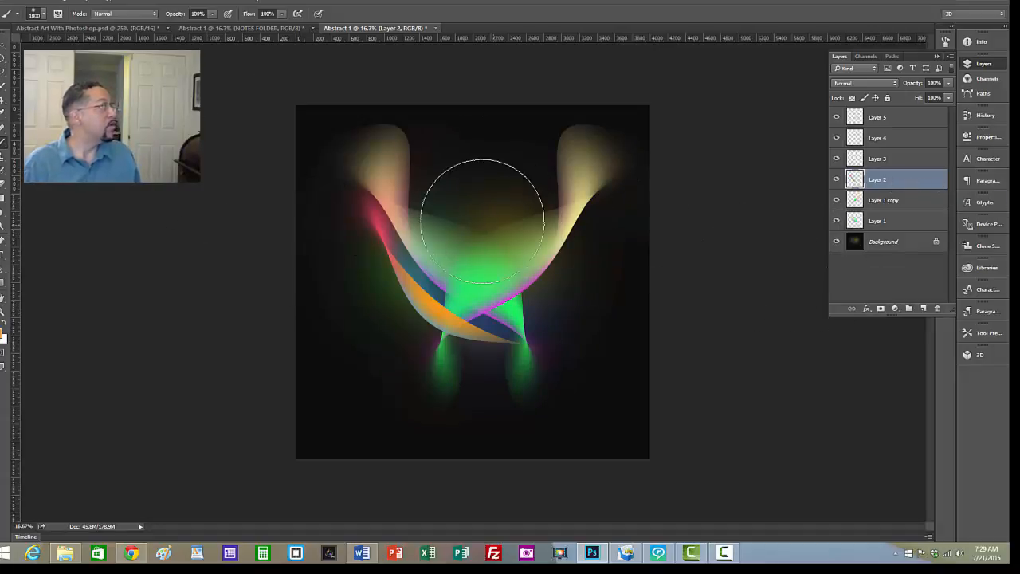
pyautogui.click(3, 45)
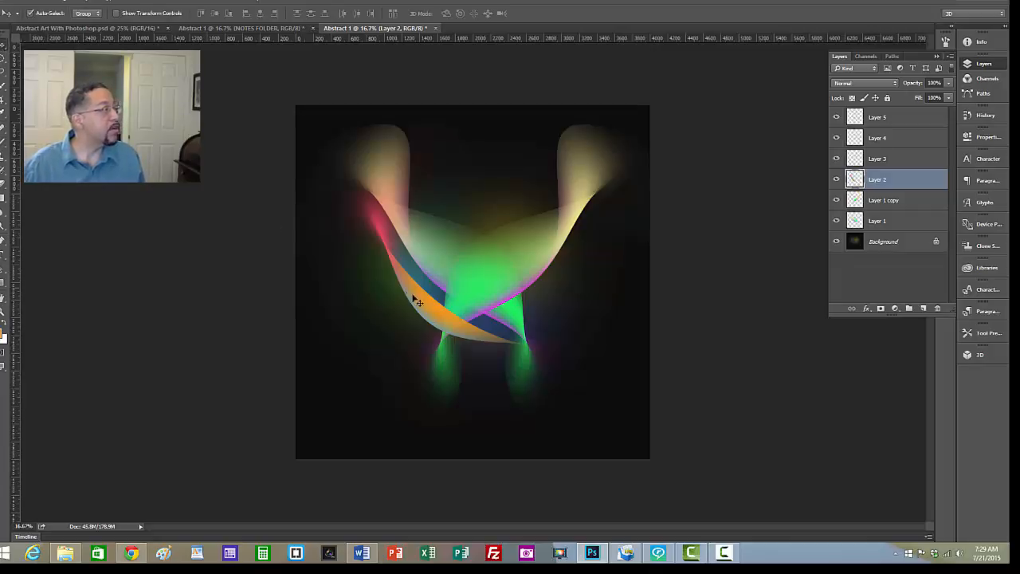
pyautogui.moveTo(421, 298); pyautogui.dragTo(423, 242)
# Step: Duplicate Layer 2 twice, offsetting each copy slightly up and right to form three parallel orange streaks
pyautogui.moveTo(902, 178); pyautogui.dragTo(925, 308)
pyautogui.moveTo(418, 203); pyautogui.dragTo(433, 218)
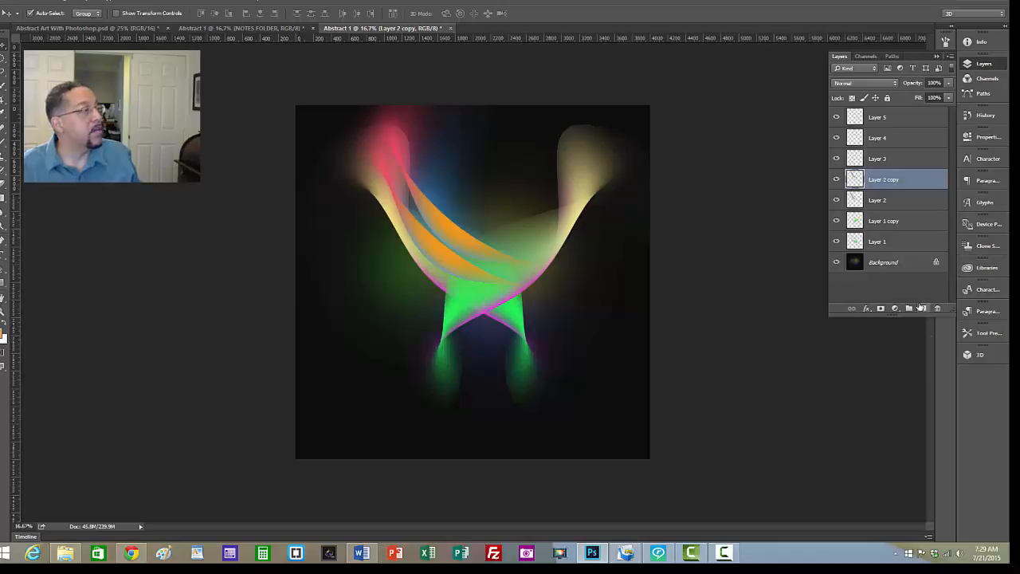
pyautogui.moveTo(910, 182); pyautogui.dragTo(924, 308)
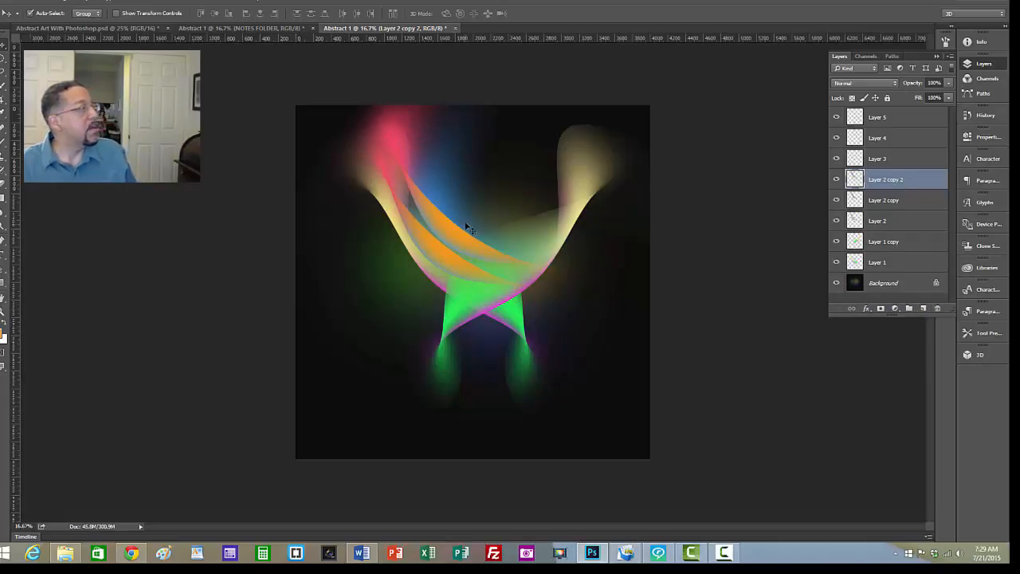
pyautogui.moveTo(466, 227); pyautogui.dragTo(482, 200)
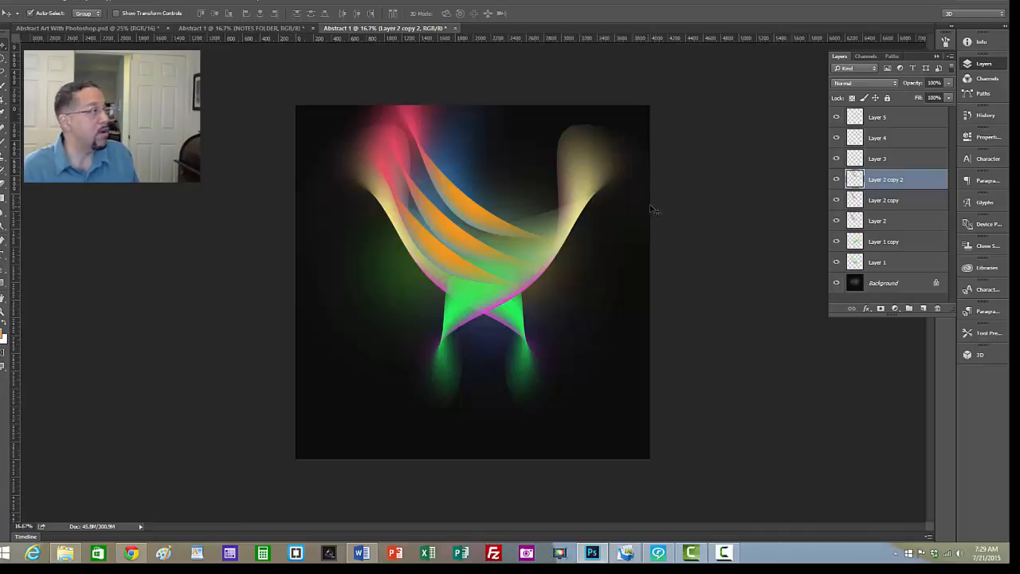
# Step: Rotate Layer 2 copy 2 about 80° counterclockwise so its orange streak rises to the right, and apply the transformation
pyautogui.click(905, 160)
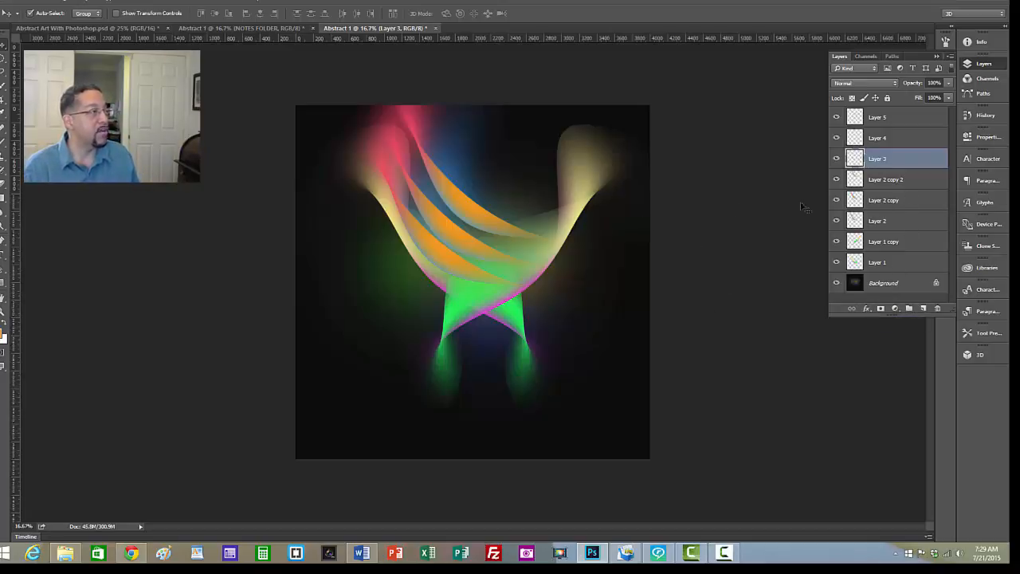
pyautogui.click(928, 179)
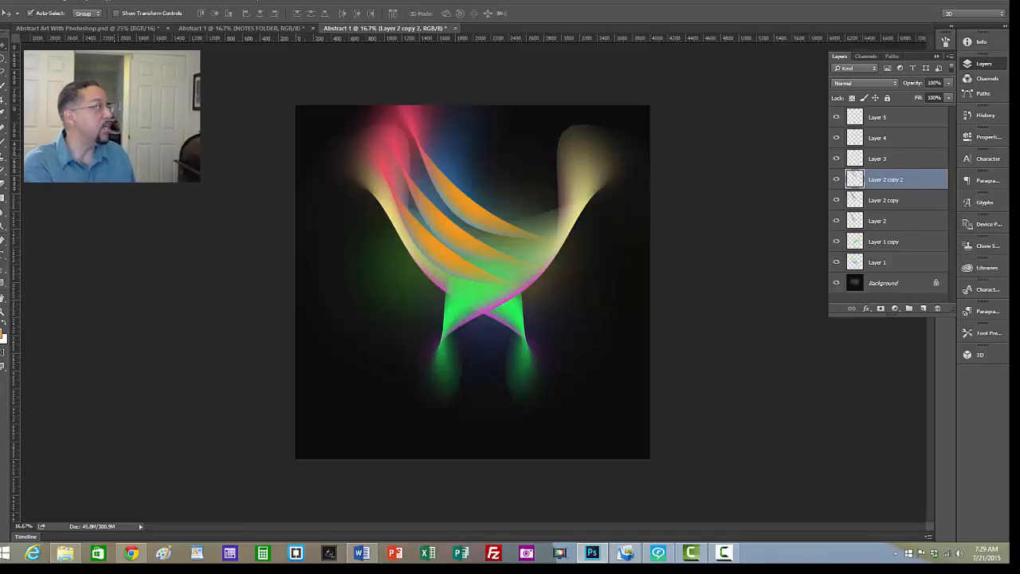
pyautogui.hotkey('ctrl', 't')
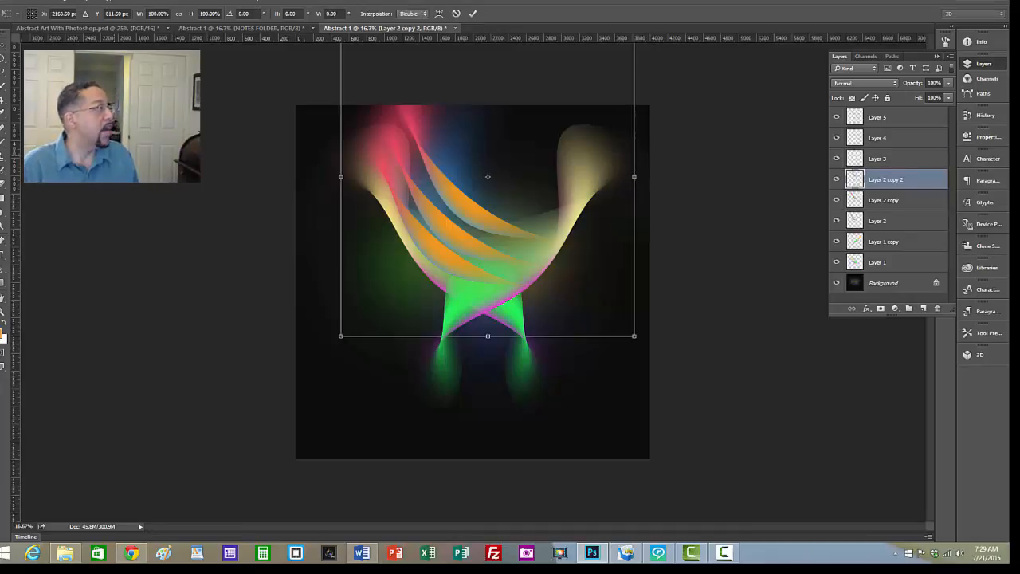
pyautogui.moveTo(321, 344); pyautogui.dragTo(558, 279)
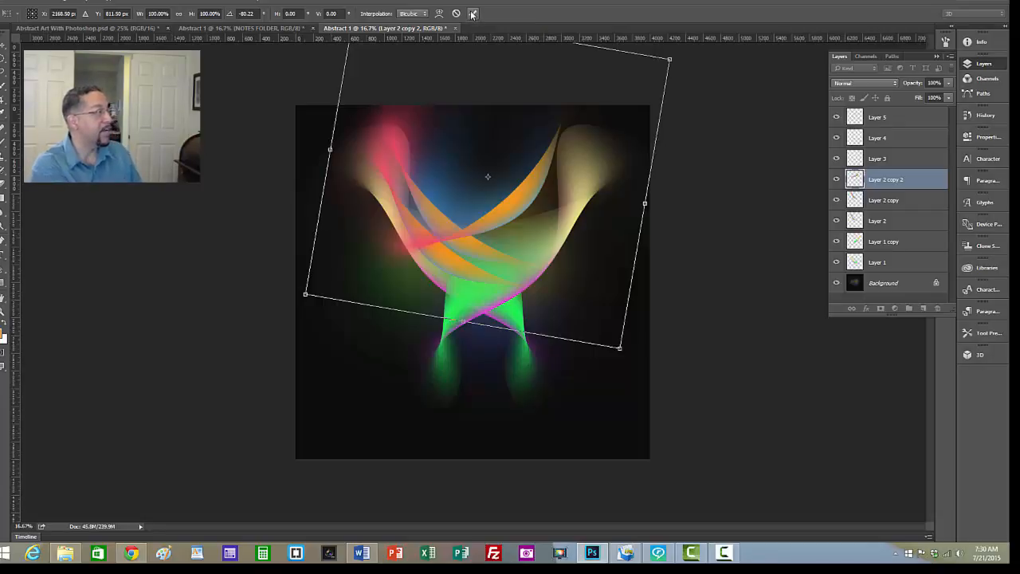
pyautogui.click(473, 13)
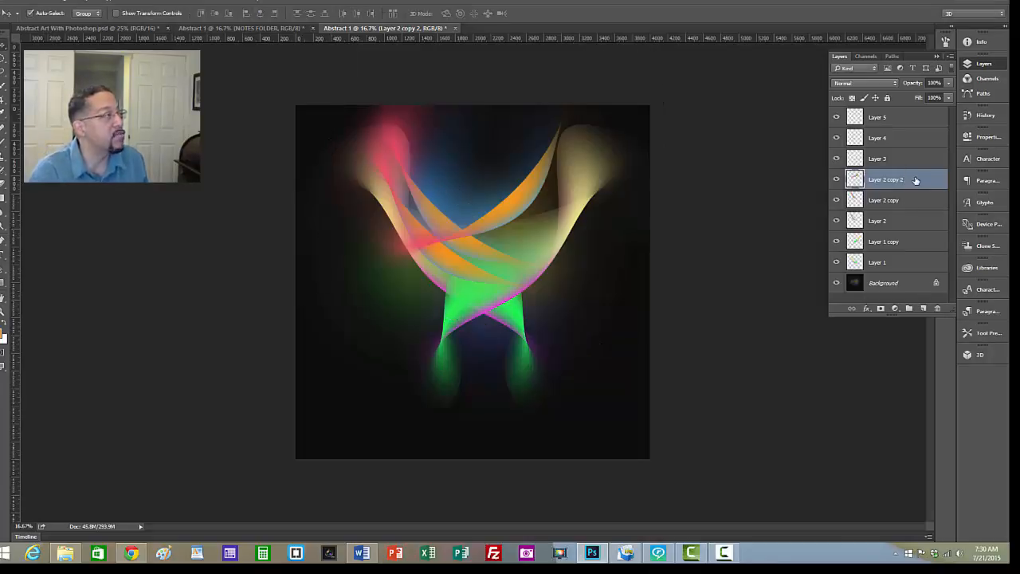
# Step: Move Layer 2 copy 2's rotated orange streak right and slightly down over the inner edge of the right ribbon
pyautogui.click(891, 200)
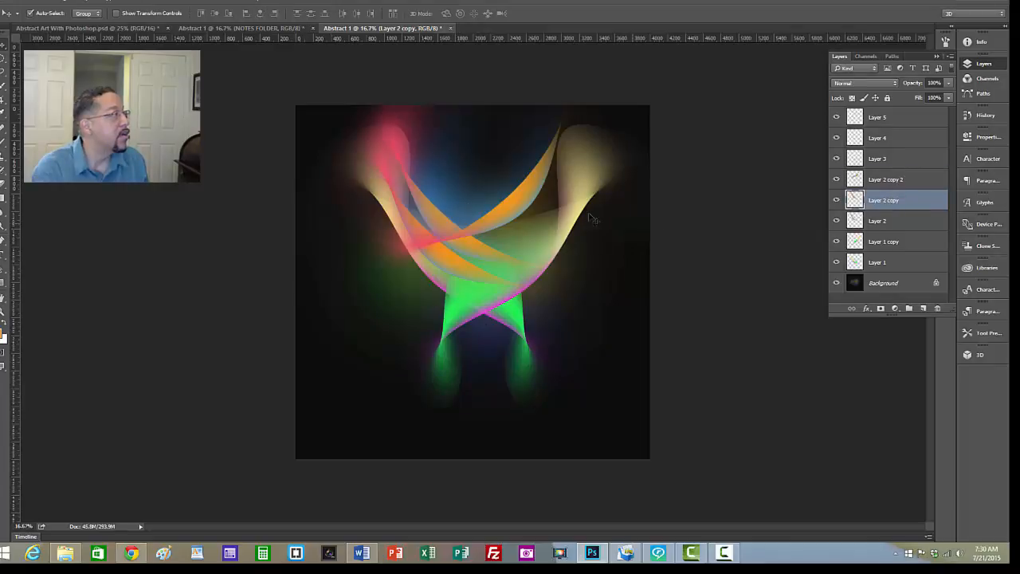
pyautogui.click(492, 221)
pyautogui.moveTo(492, 221); pyautogui.dragTo(532, 225)
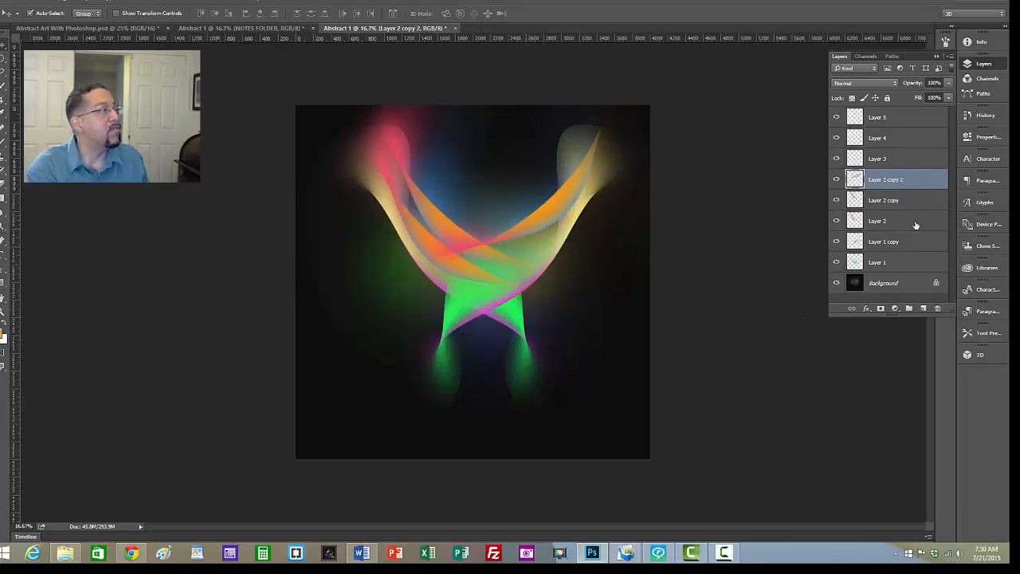
# Step: Duplicate Layer 2, flip the copy horizontally, move it over the right ribbon below the other streak, and apply the transformation
pyautogui.click(856, 221)
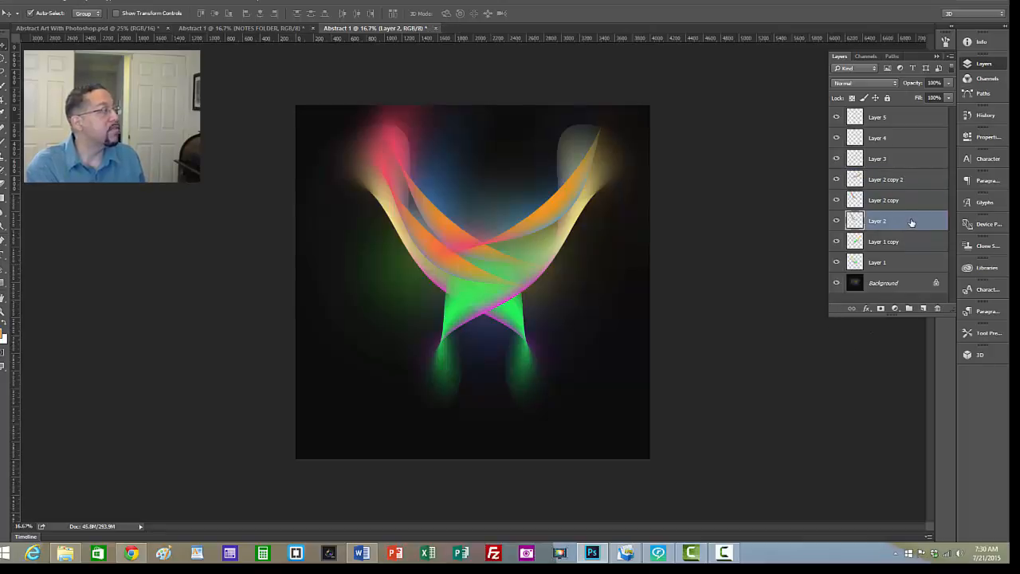
pyautogui.moveTo(910, 223); pyautogui.dragTo(924, 308)
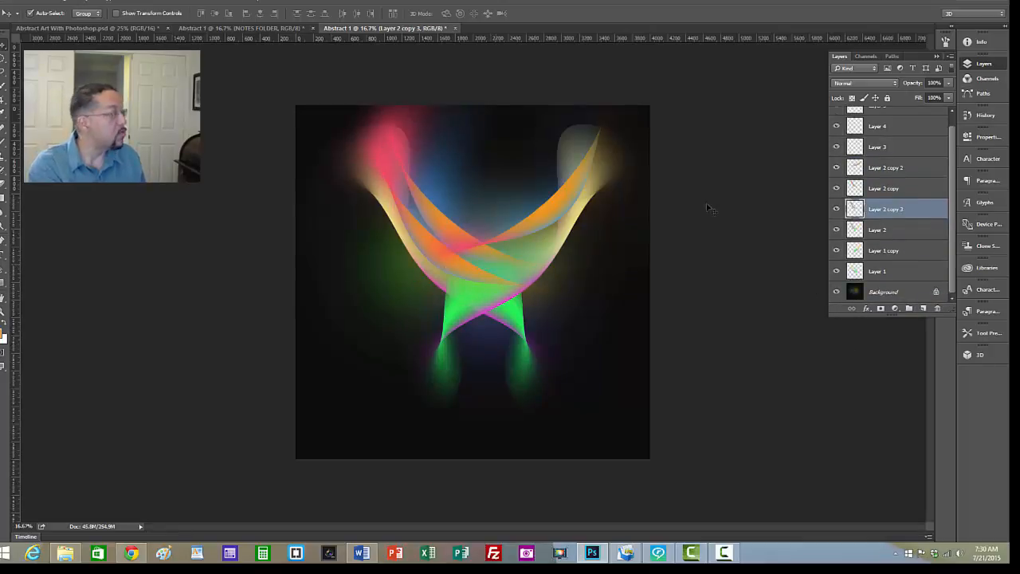
pyautogui.hotkey('ctrl', 't')
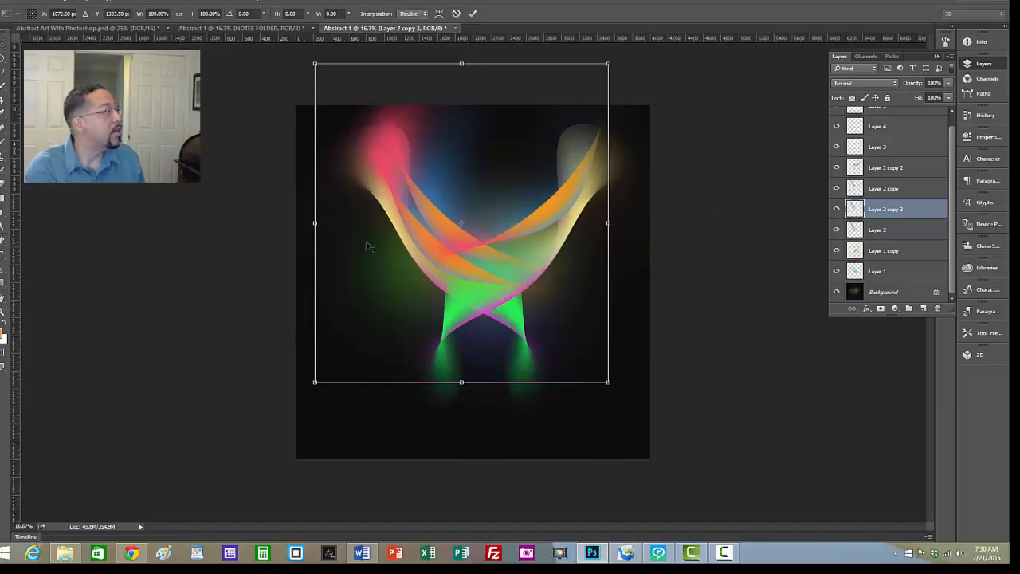
pyautogui.rightClick(404, 260)
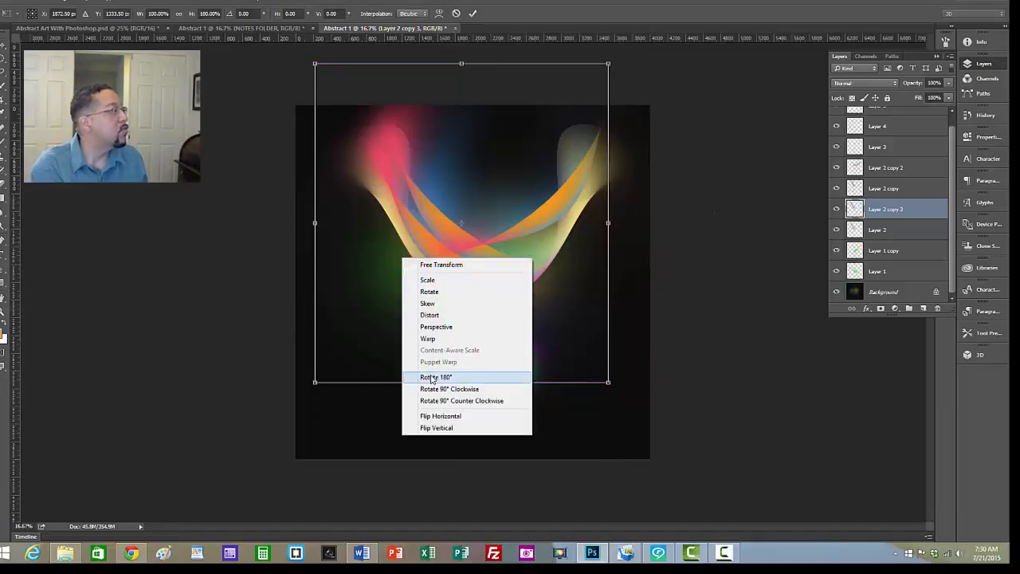
pyautogui.click(439, 416)
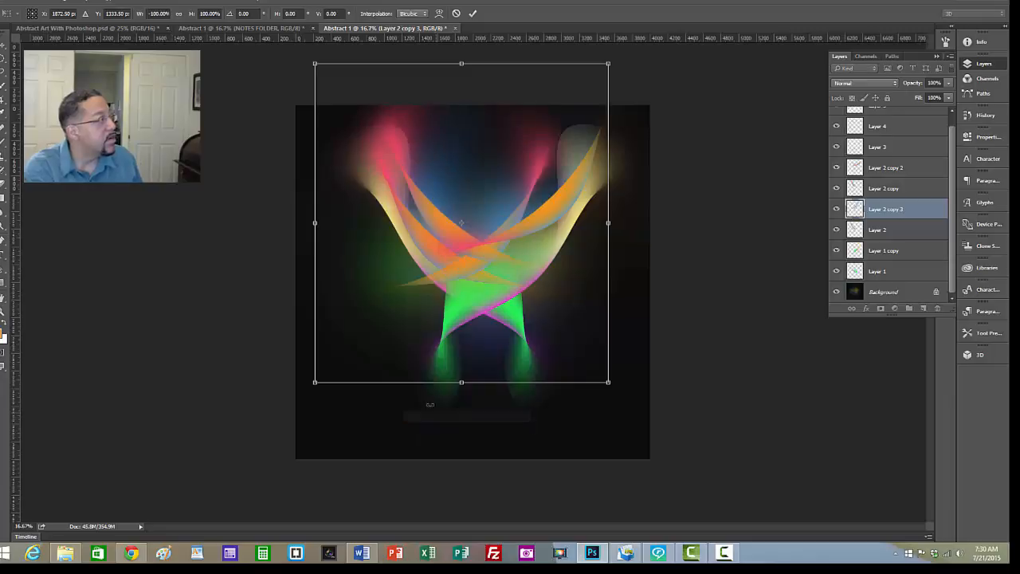
pyautogui.moveTo(519, 207); pyautogui.dragTo(577, 212)
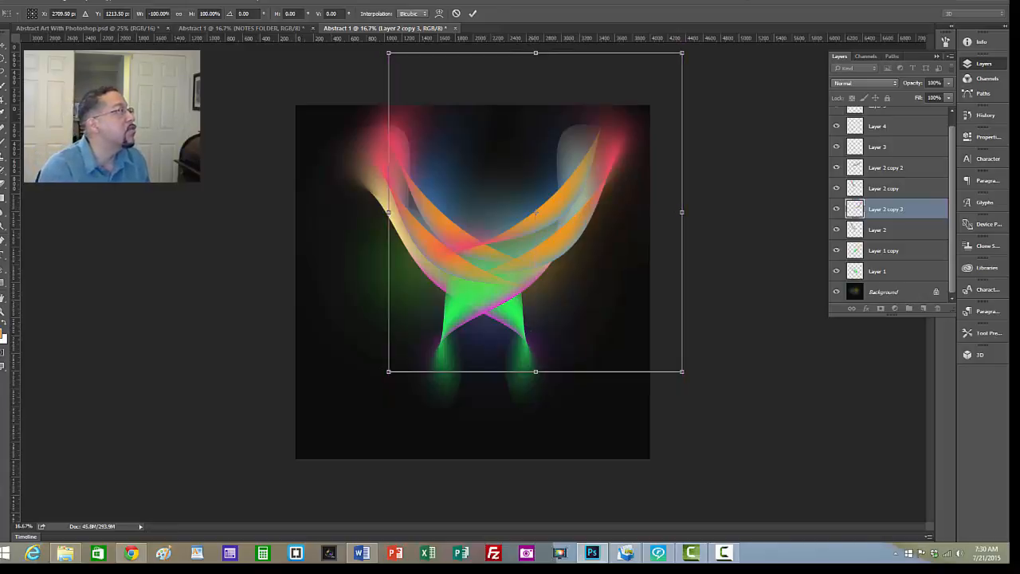
pyautogui.click(473, 14)
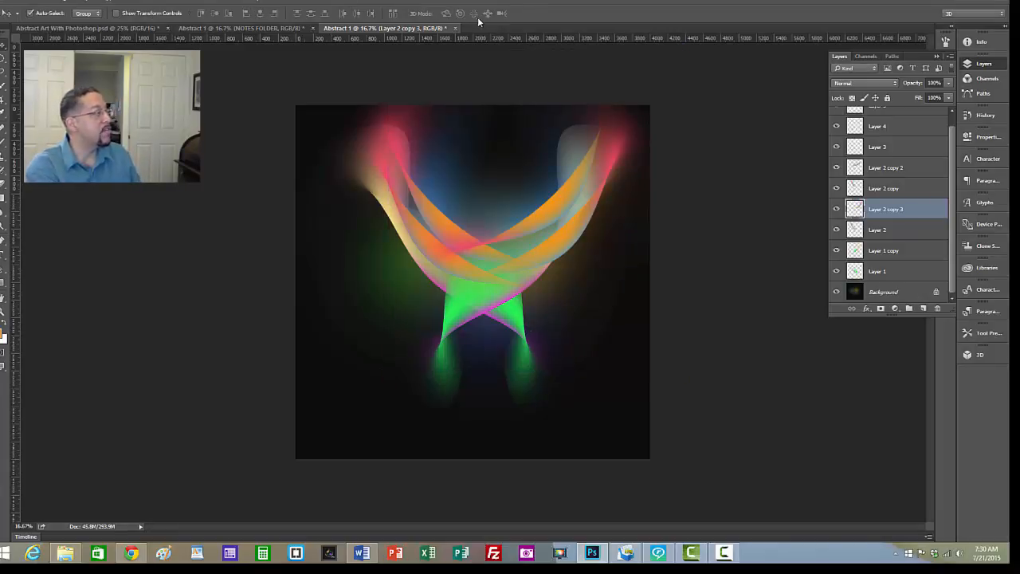
# Step: Toggle the visibility of Layer 1 copy, Layer 1 and Layer 2 copy 3 off and on to compare their contributions
pyautogui.click(837, 250)
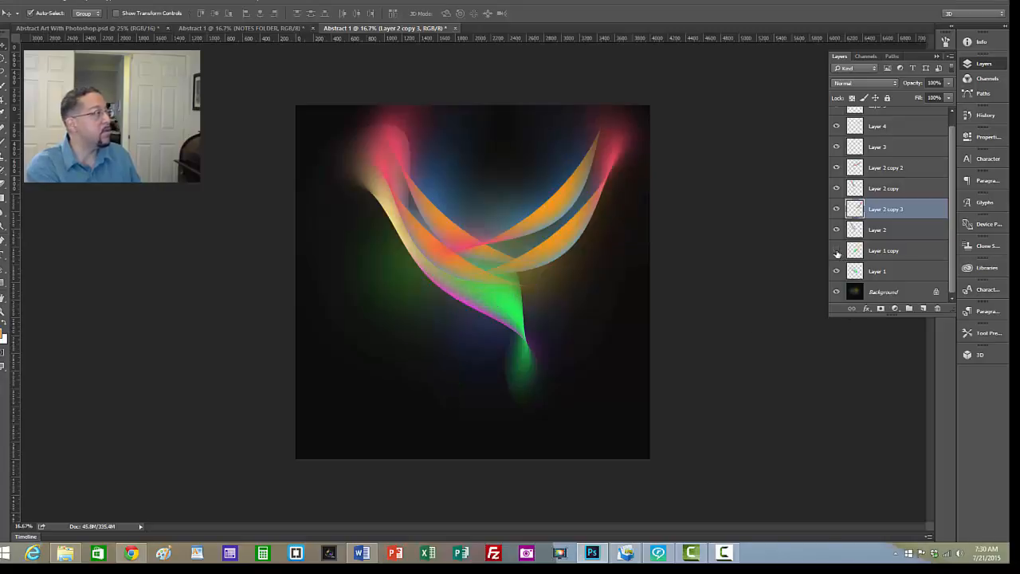
pyautogui.click(836, 272)
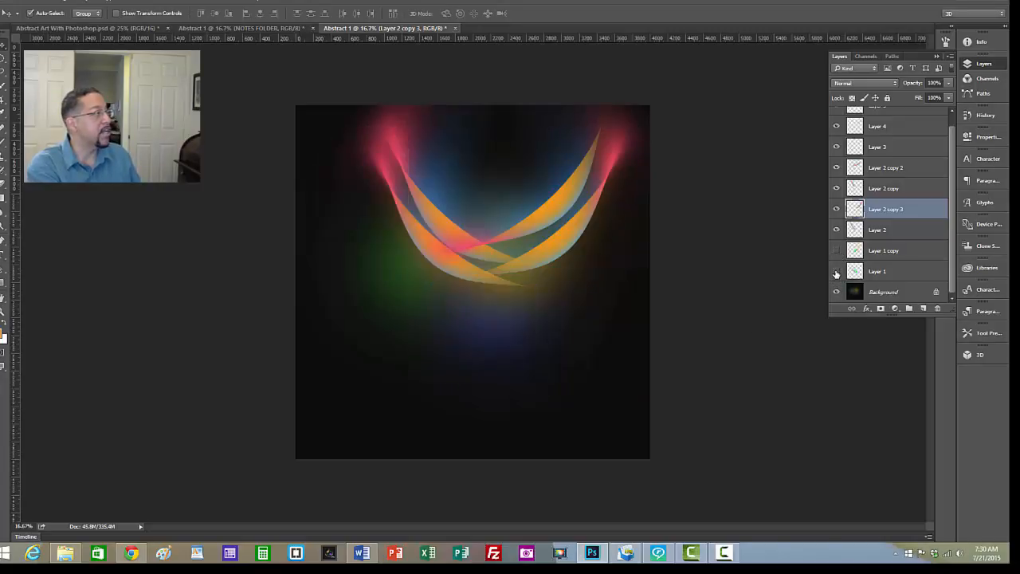
pyautogui.click(836, 272)
pyautogui.click(836, 252)
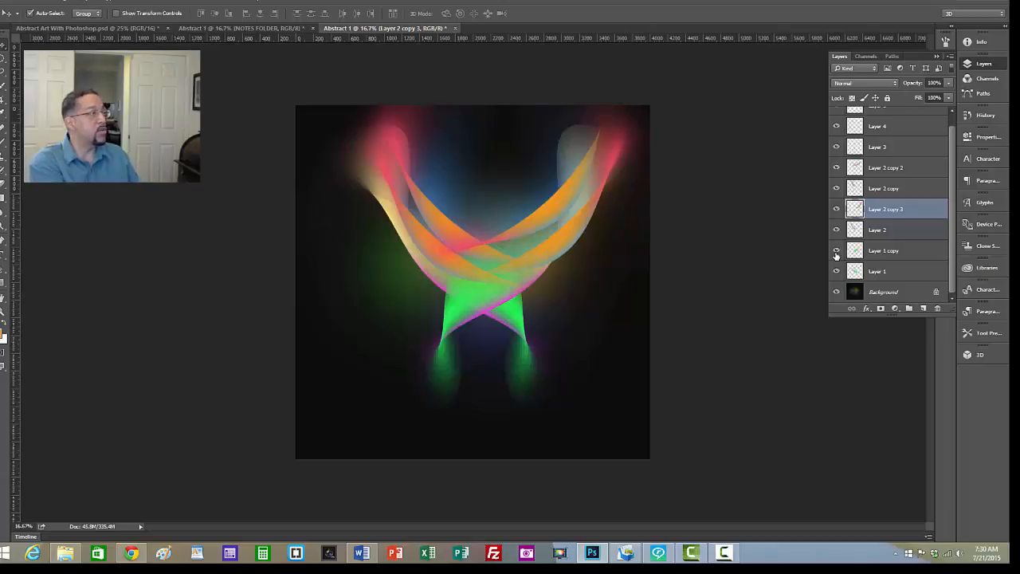
pyautogui.click(836, 209)
pyautogui.click(836, 208)
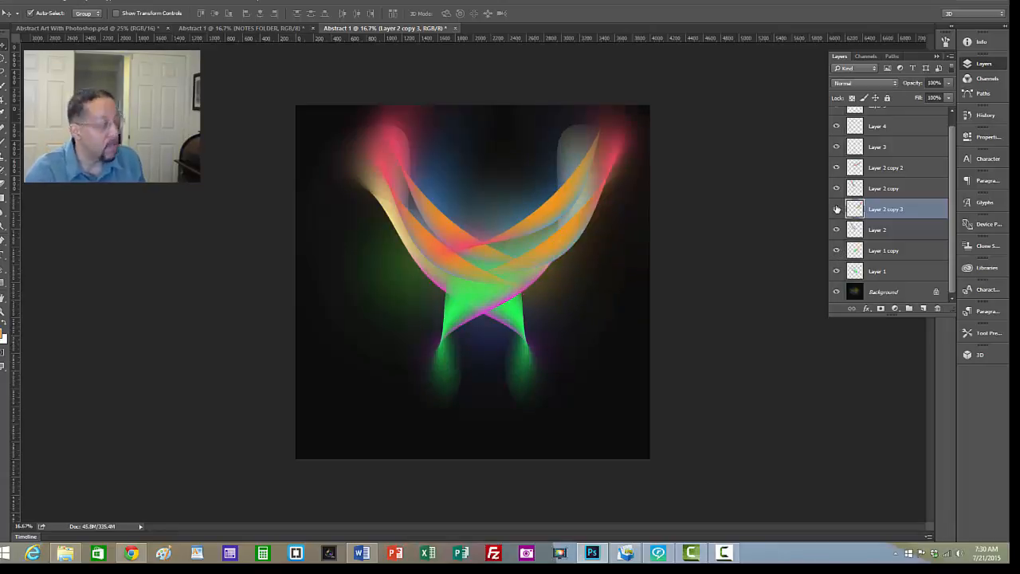
# Step: Select Layer 2 and its three copies and nudge them together left and slightly up to center the orange streaks over the ribbons
pyautogui.click(922, 167)
pyautogui.keyDown('shift'); pyautogui.click(918, 221); pyautogui.keyUp('shift')
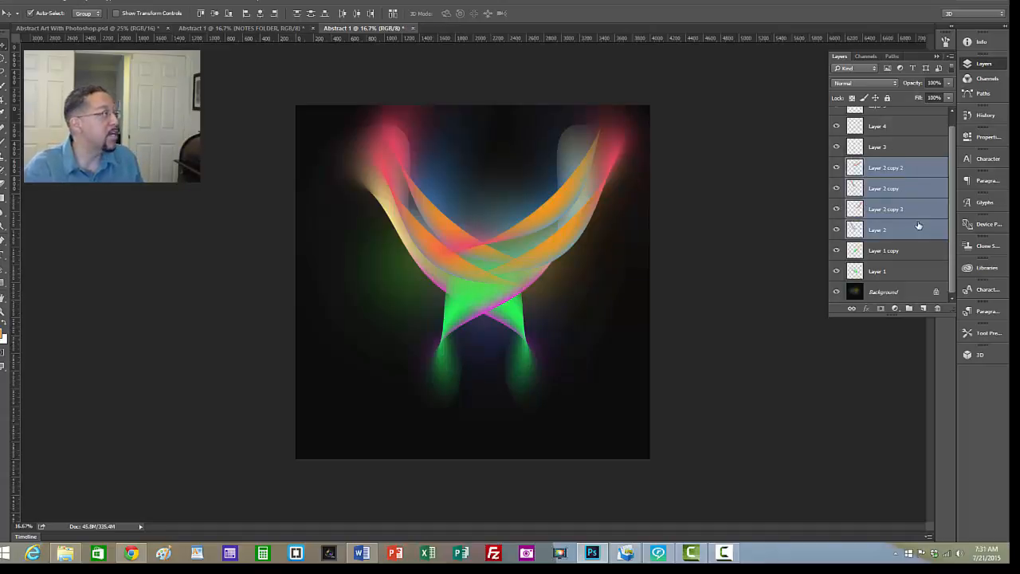
pyautogui.hotkey('shift', 'Left')
pyautogui.hotkey('shift', 'Left')
pyautogui.hotkey('shift', 'Left')
pyautogui.hotkey('shift', 'Left')
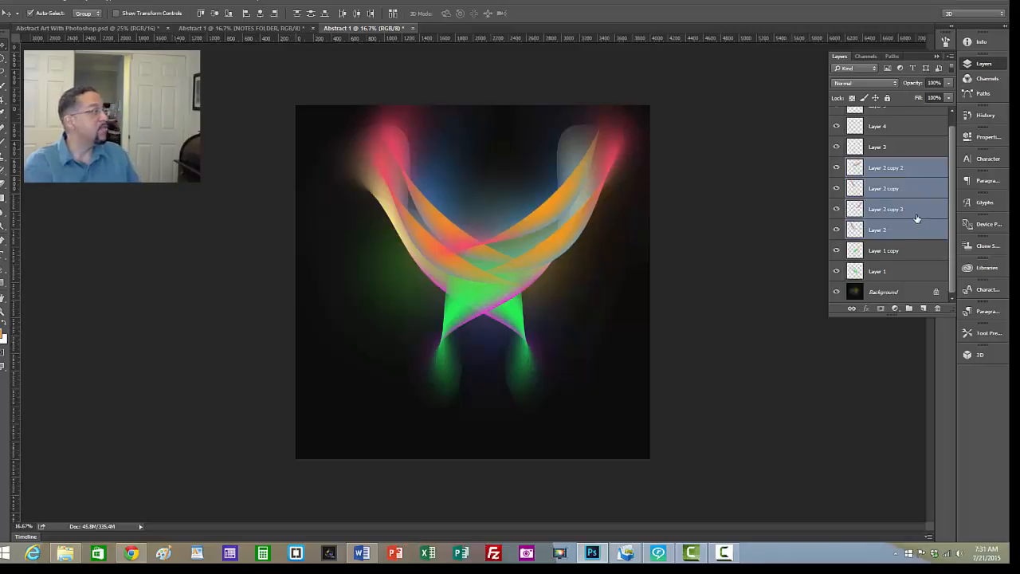
pyautogui.hotkey('shift', 'Left')
pyautogui.hotkey('shift', 'Left')
pyautogui.hotkey('shift', 'Left')
pyautogui.hotkey('shift', 'Left')
pyautogui.hotkey('shift', 'Left')
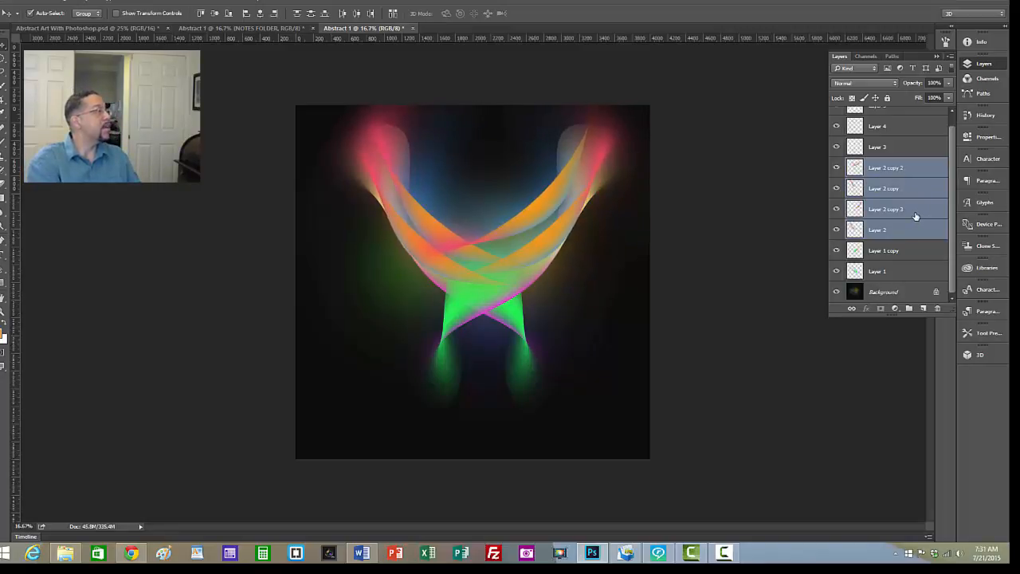
pyautogui.hotkey('shift', 'Left')
pyautogui.hotkey('shift', 'Left')
pyautogui.hotkey('shift', 'Left')
pyautogui.hotkey('shift', 'Left')
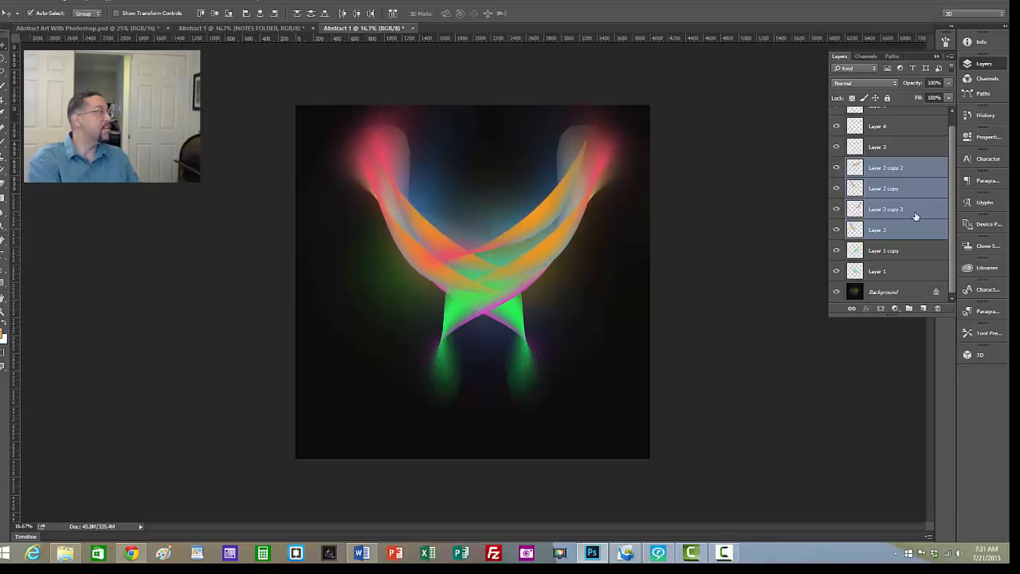
pyautogui.hotkey('shift', 'Left')
pyautogui.hotkey('shift', 'Left')
pyautogui.hotkey('shift', 'Left')
pyautogui.hotkey('shift', 'Left')
pyautogui.hotkey('shift', 'Left')
pyautogui.hotkey('shift', 'Left')
pyautogui.hotkey('shift', 'Left')
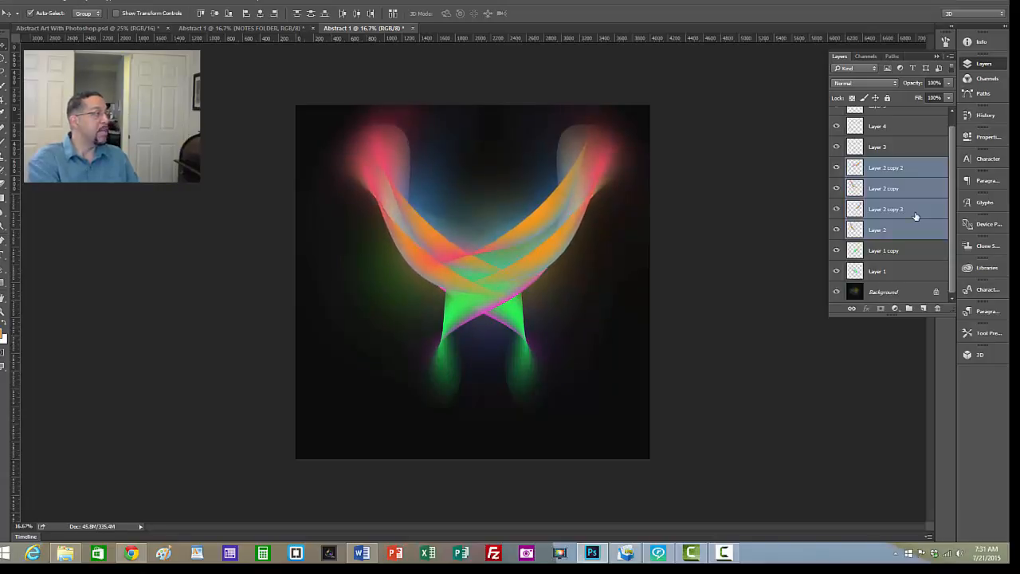
pyautogui.hotkey('shift', 'Left')
pyautogui.hotkey('shift', 'Left')
pyautogui.hotkey('shift', 'Left')
pyautogui.hotkey('shift', 'Left')
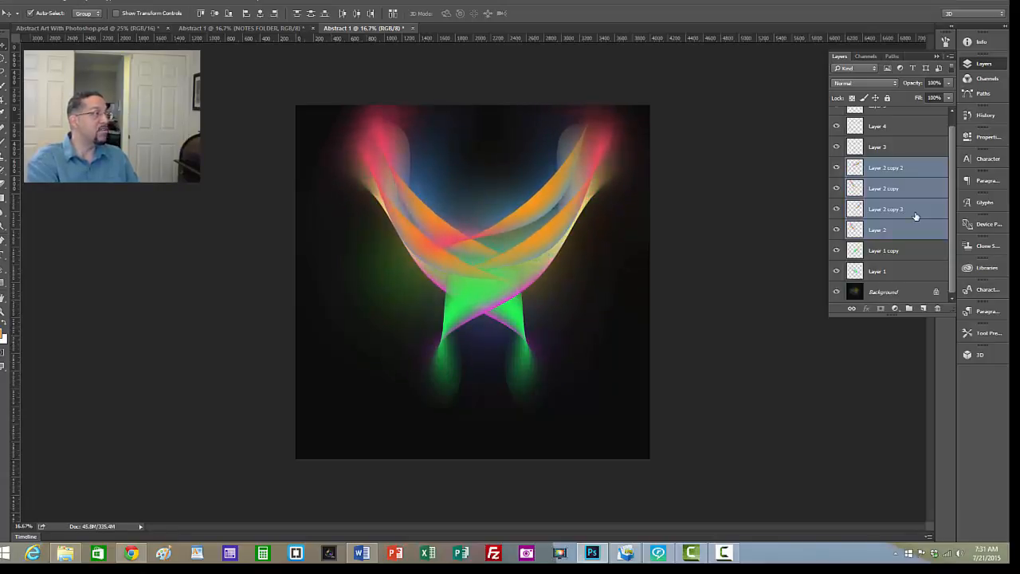
pyautogui.hotkey('shift', 'Left')
pyautogui.hotkey('shift', 'Left')
pyautogui.hotkey('shift', 'Left')
pyautogui.hotkey('shift', 'Left')
pyautogui.hotkey('shift', 'Left')
pyautogui.hotkey('shift', 'Left')
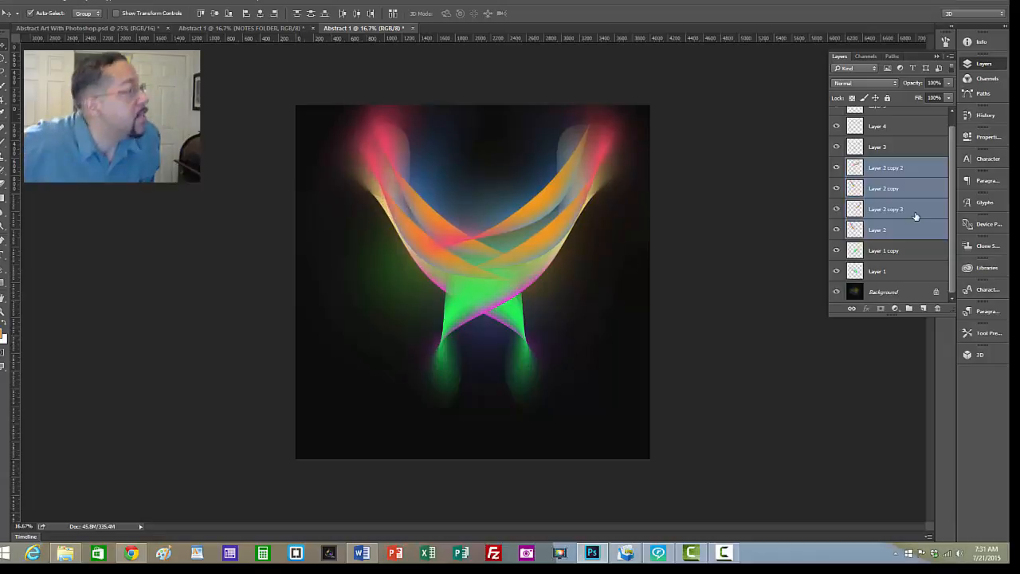